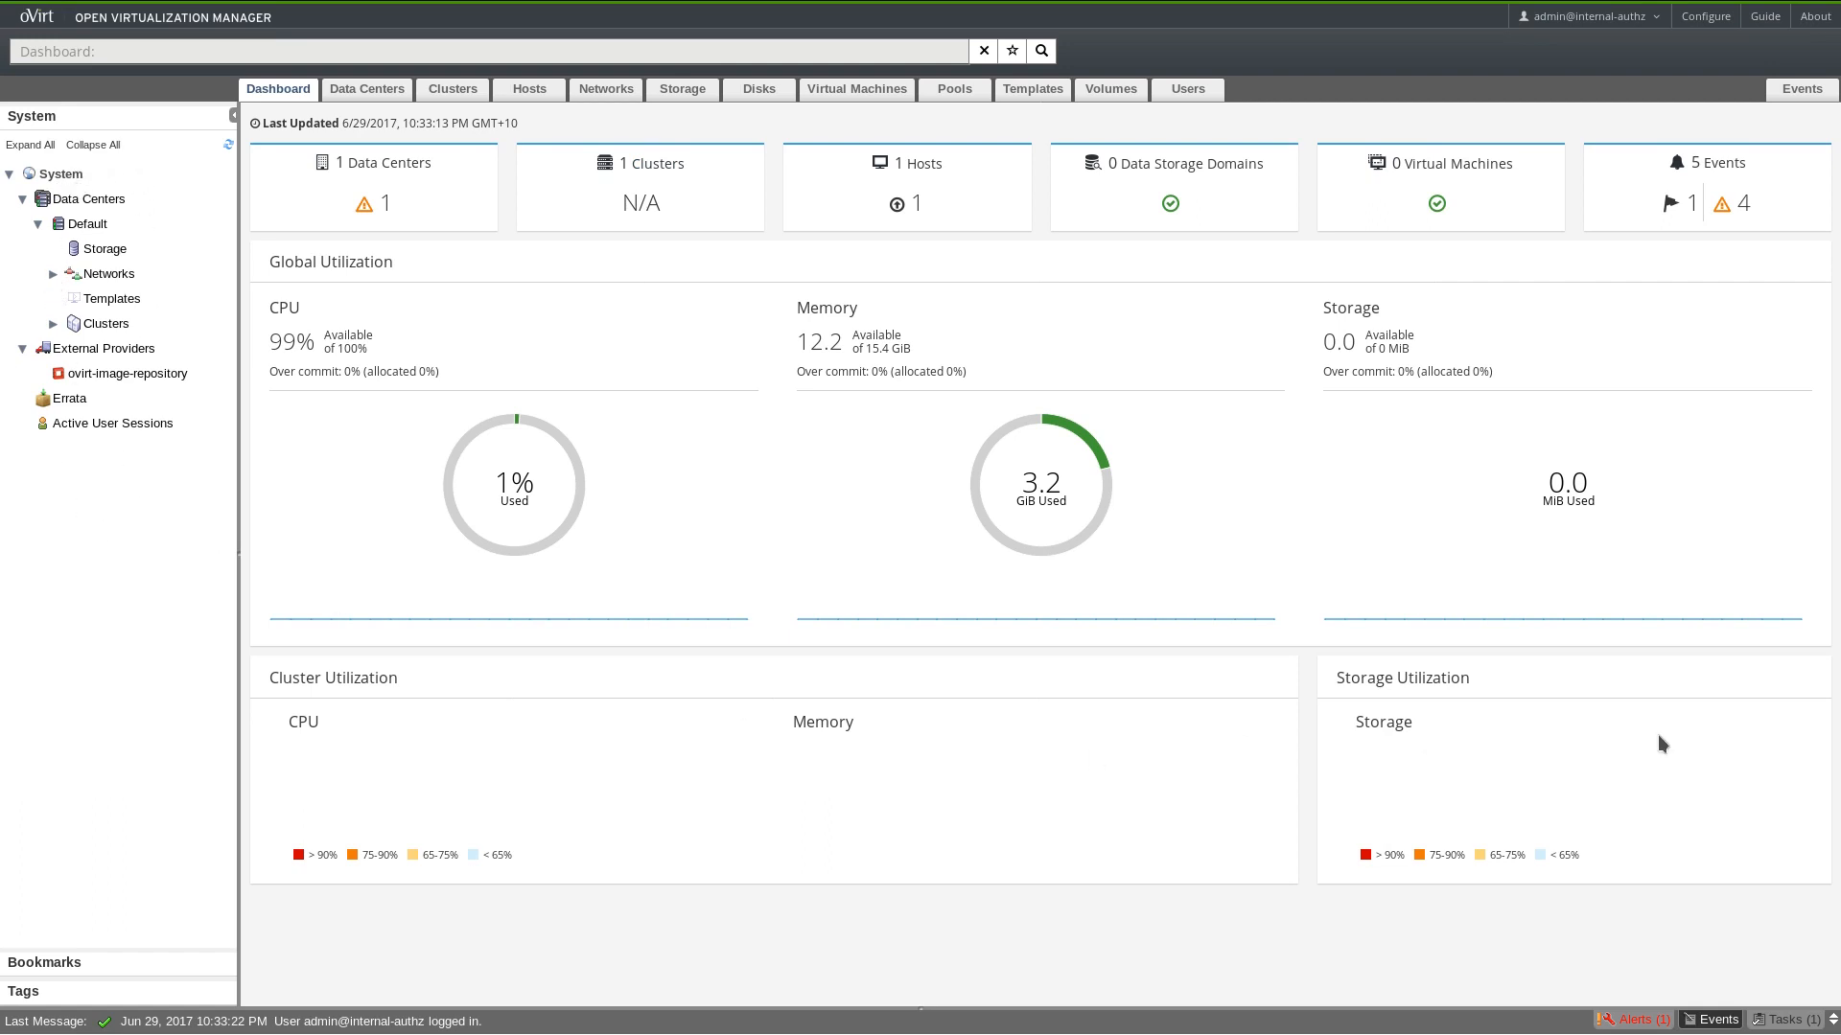
Review the Default data center's storage, the system-wide storage and virtual machine lists, and the contents of the Default cluster.
mouse_move(710, 635)
click(114, 248)
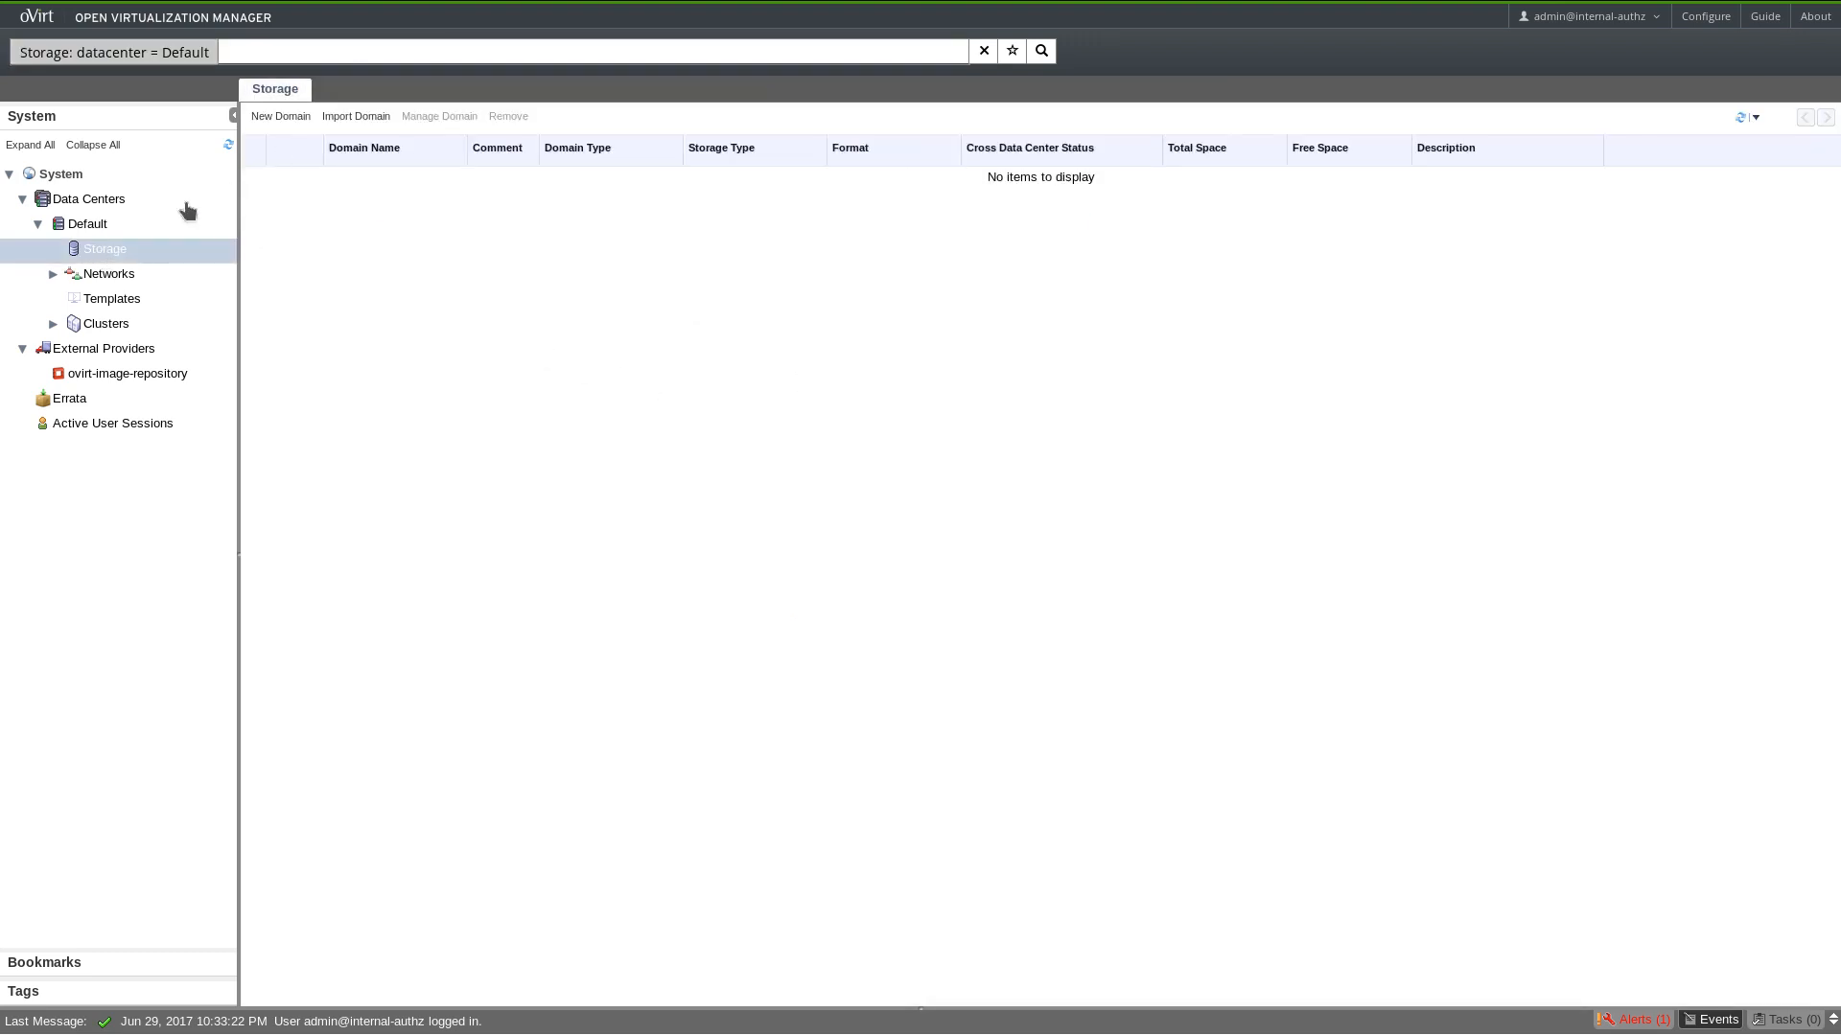
click(58, 174)
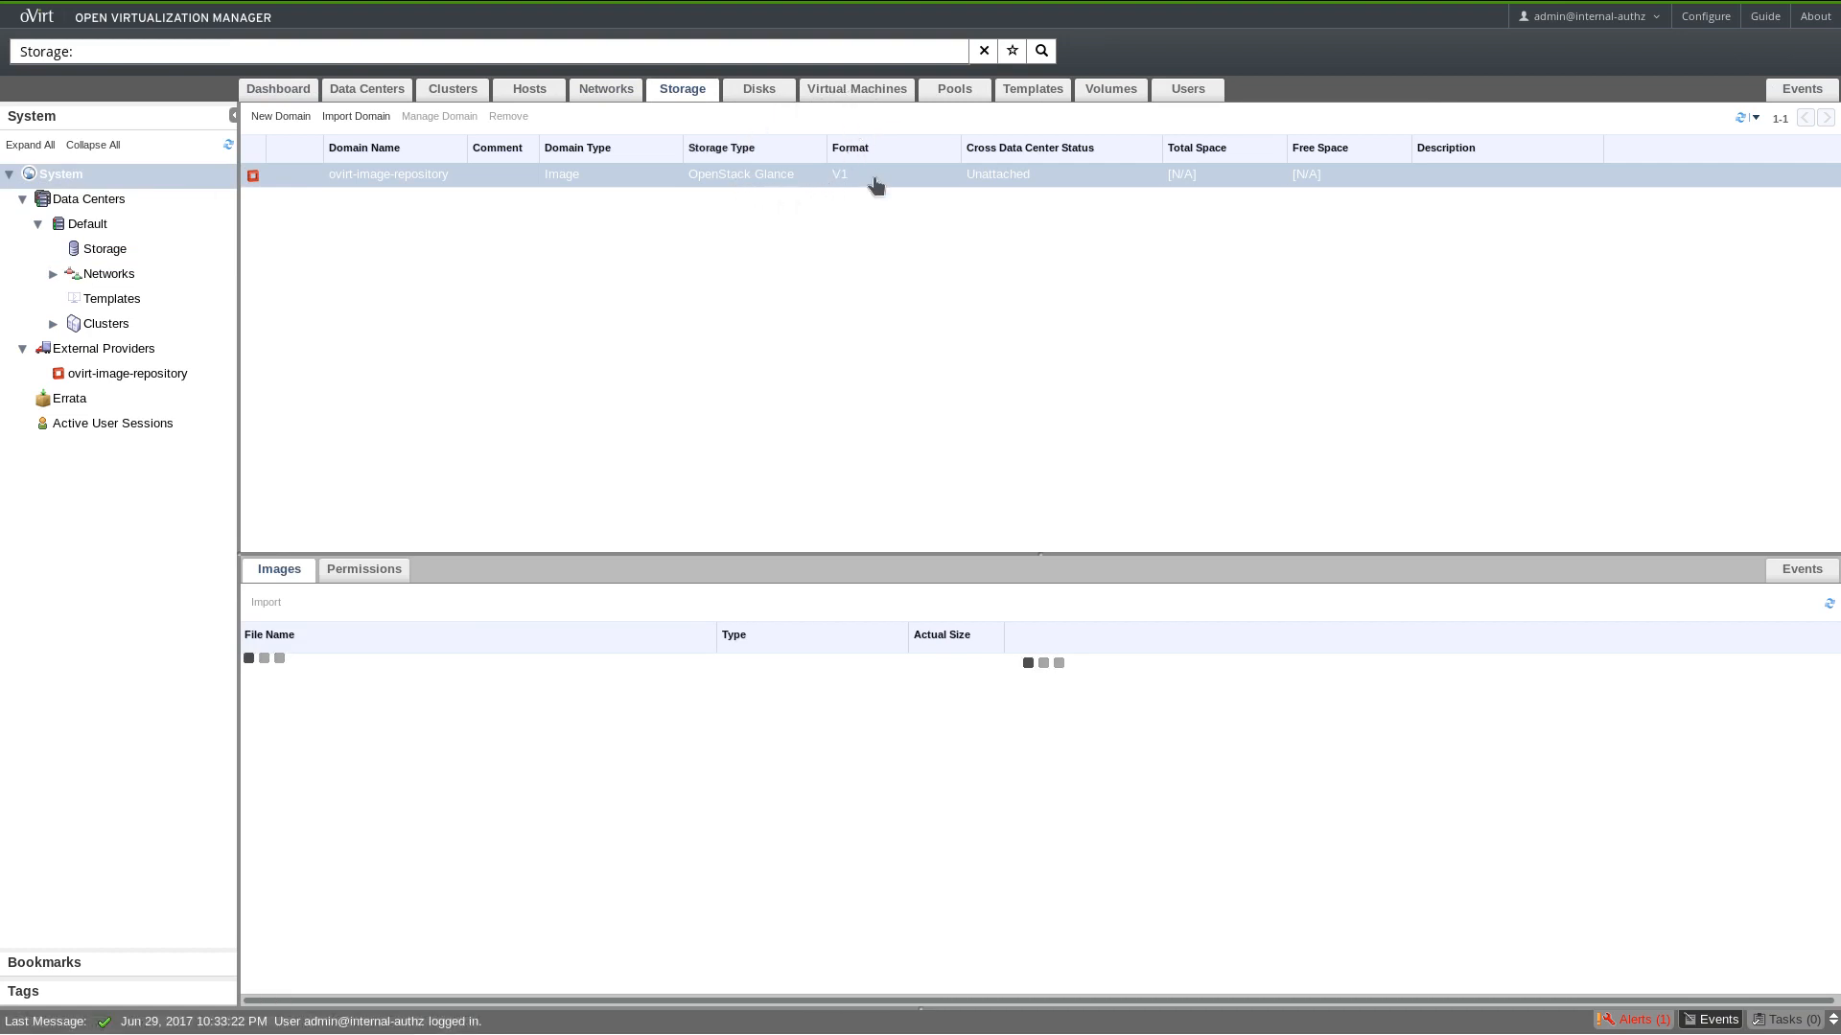
click(865, 88)
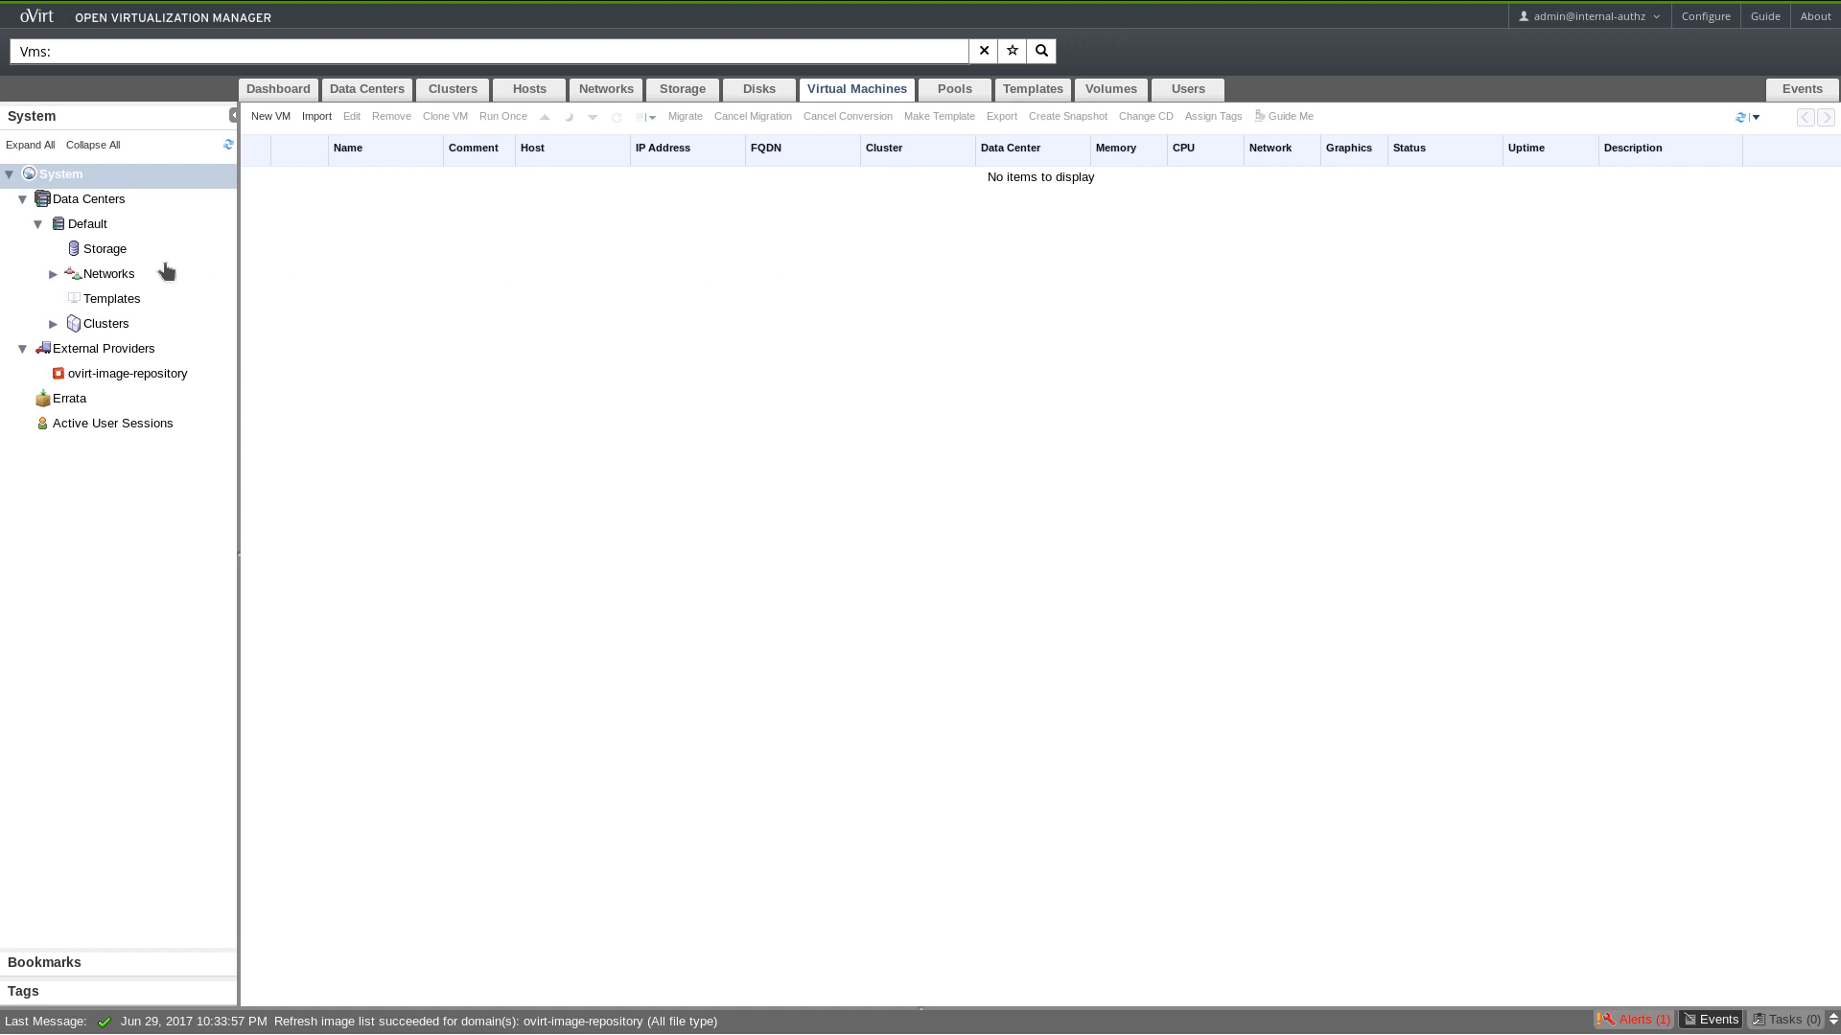
click(52, 324)
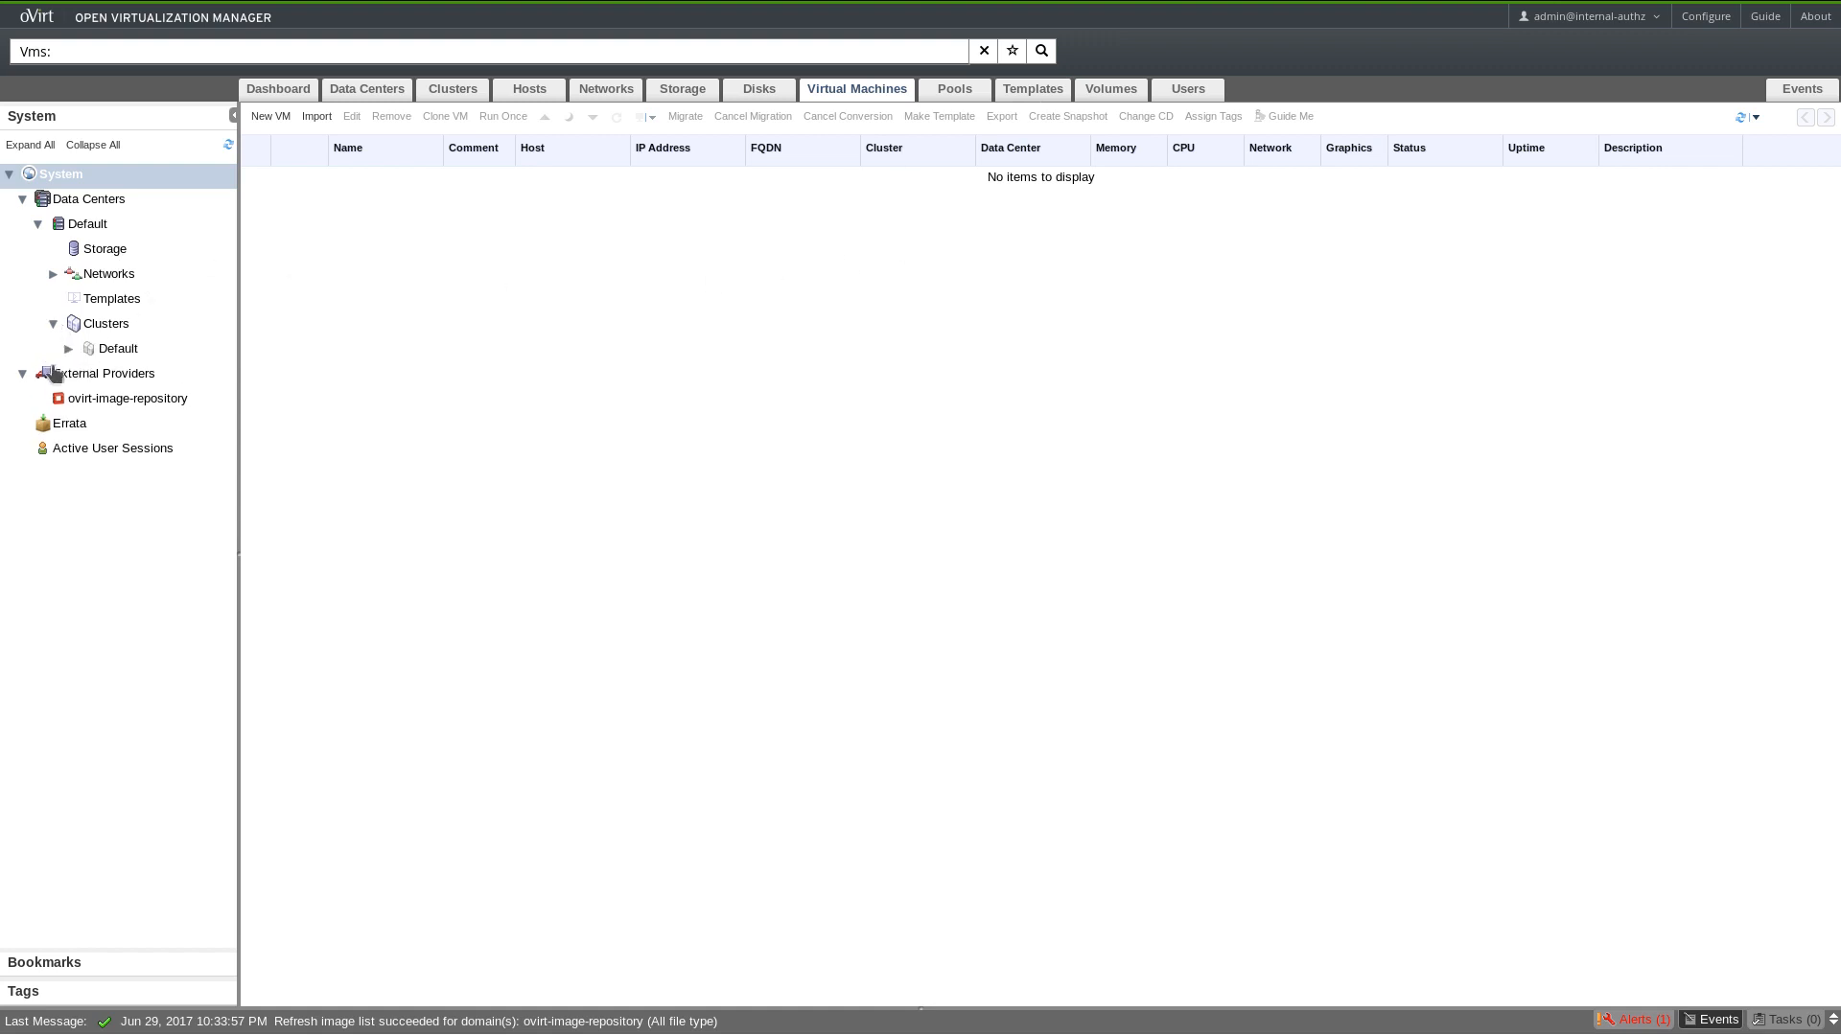
click(68, 349)
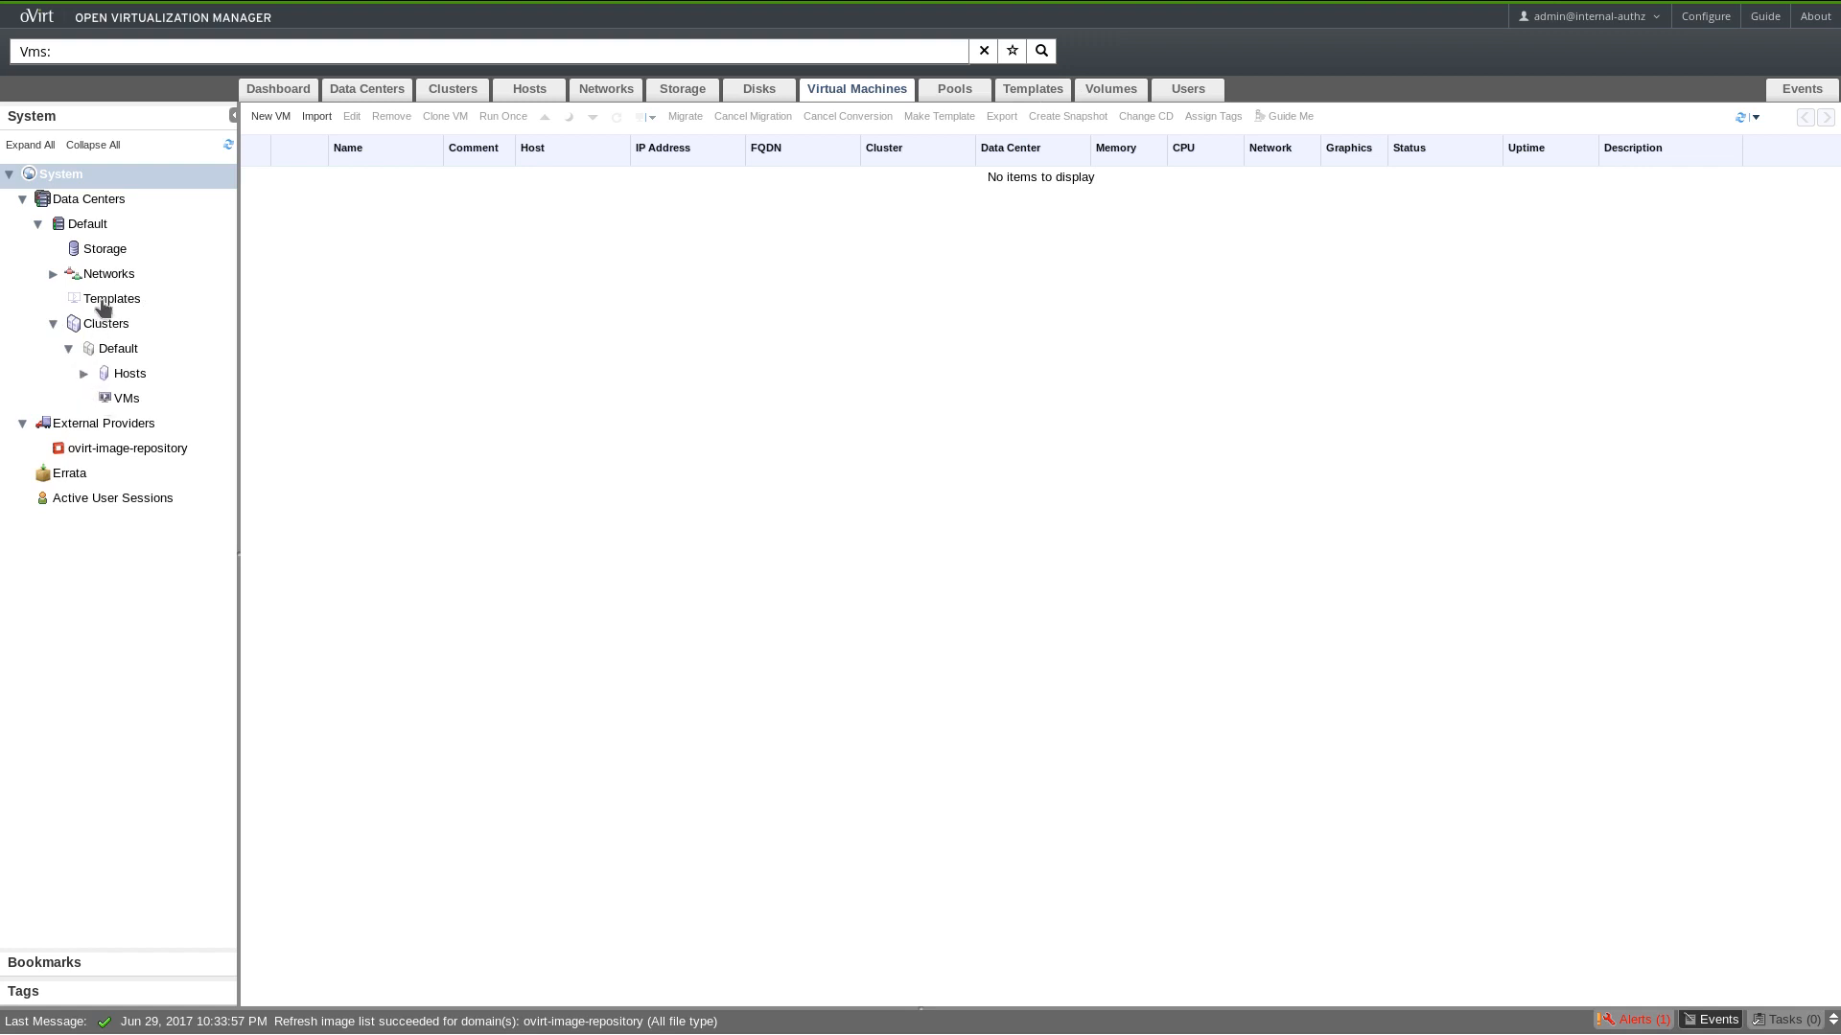
Start a new NFS data storage domain in the Default data center with the export path nas01:/data.
click(106, 249)
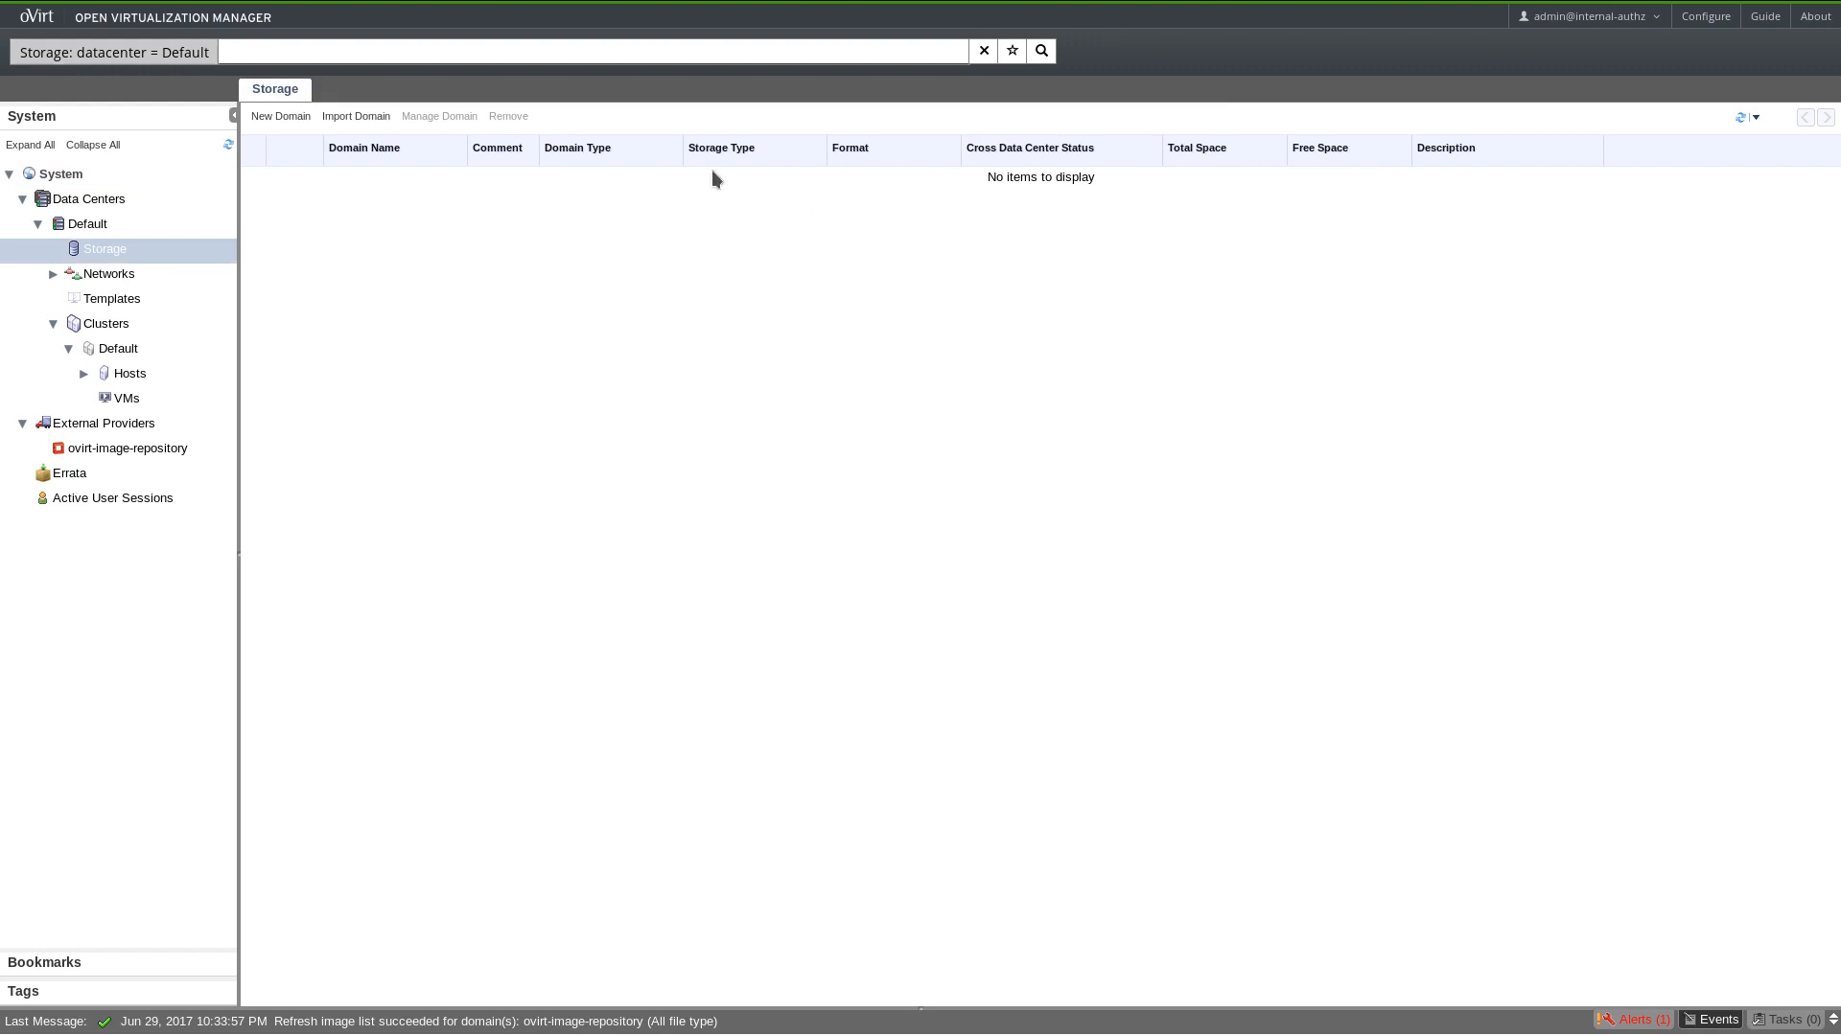
click(300, 120)
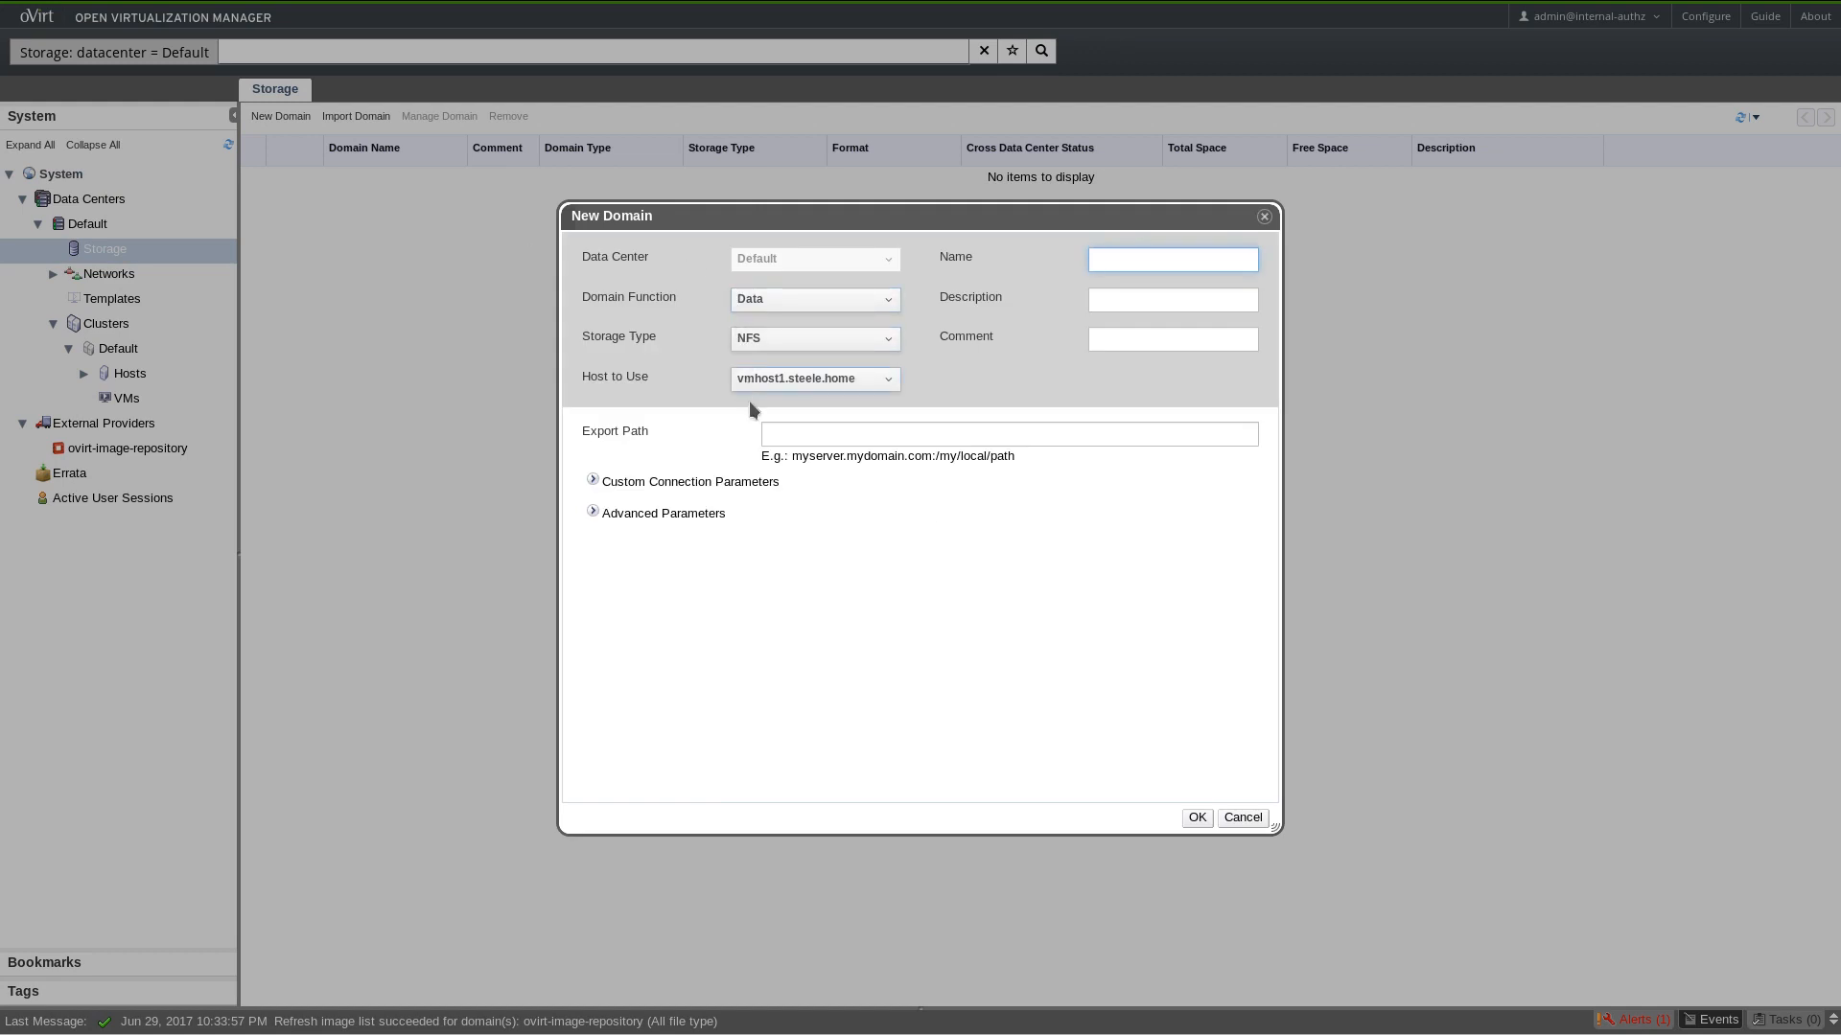
click(786, 436)
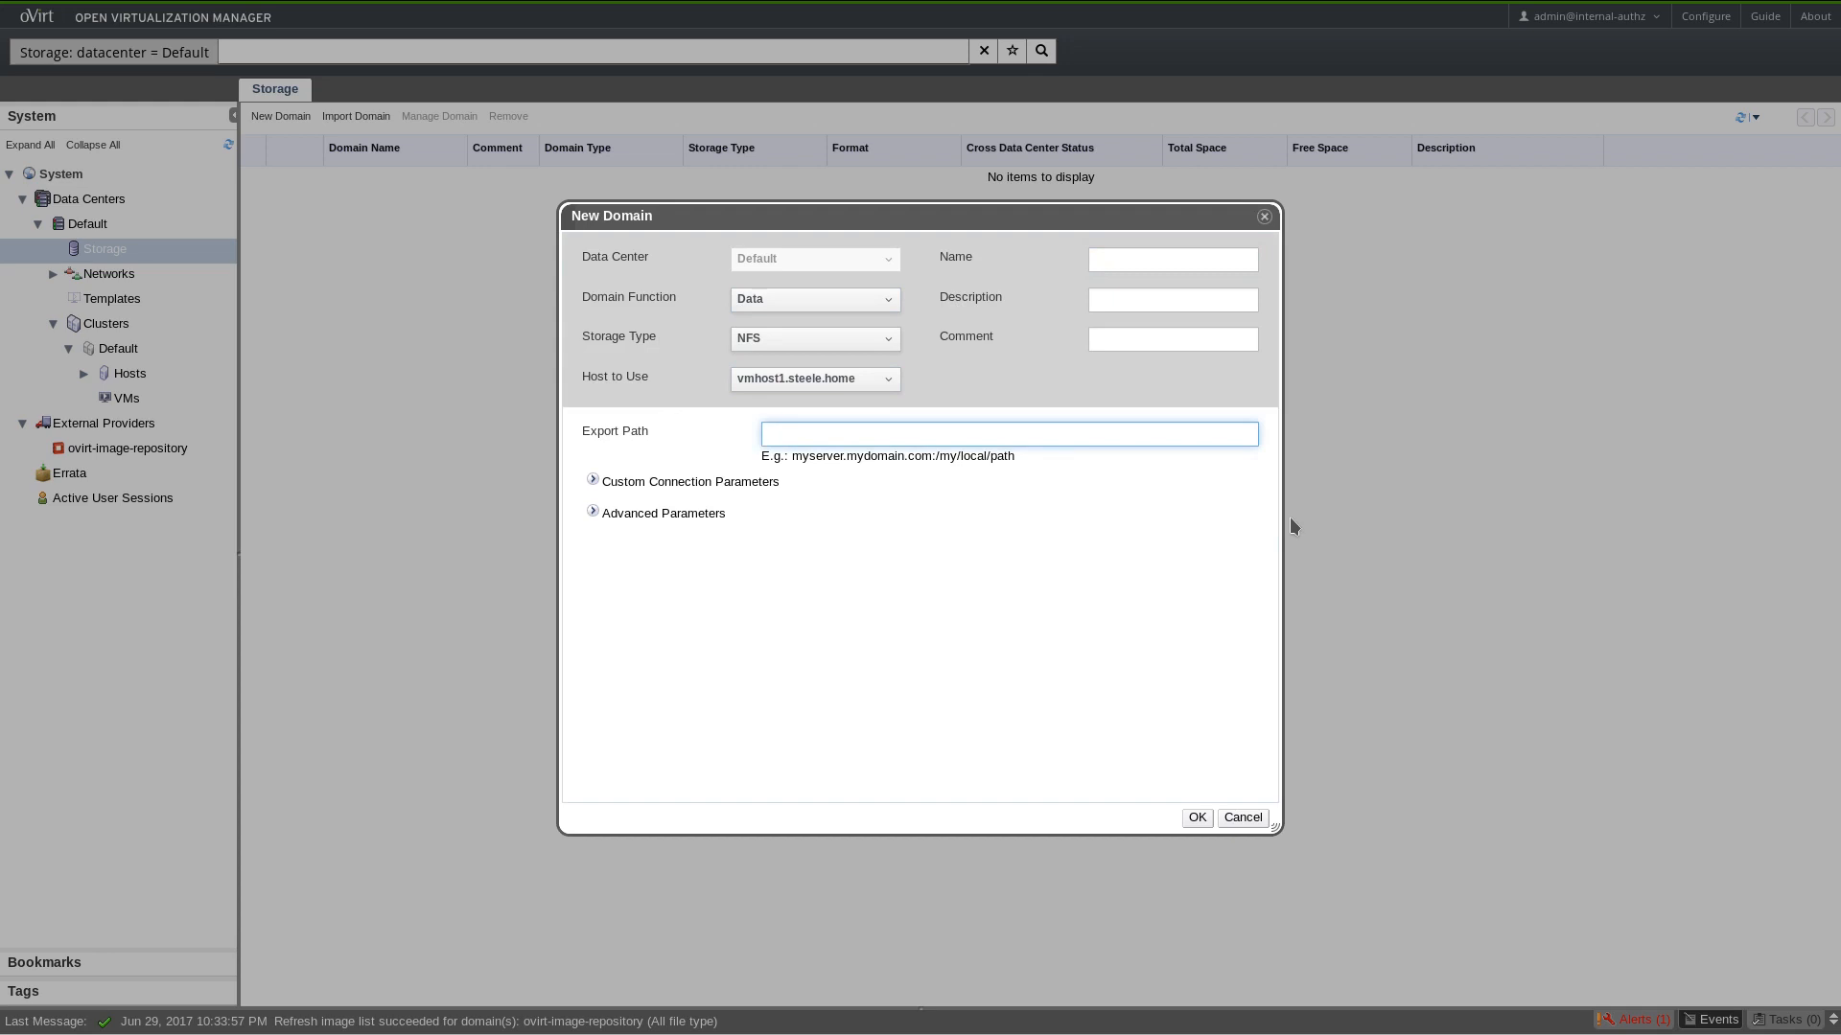
text(nas01:/data)
Name the new storage domain Data, describe it as VM Storage, and create it.
click(1176, 260)
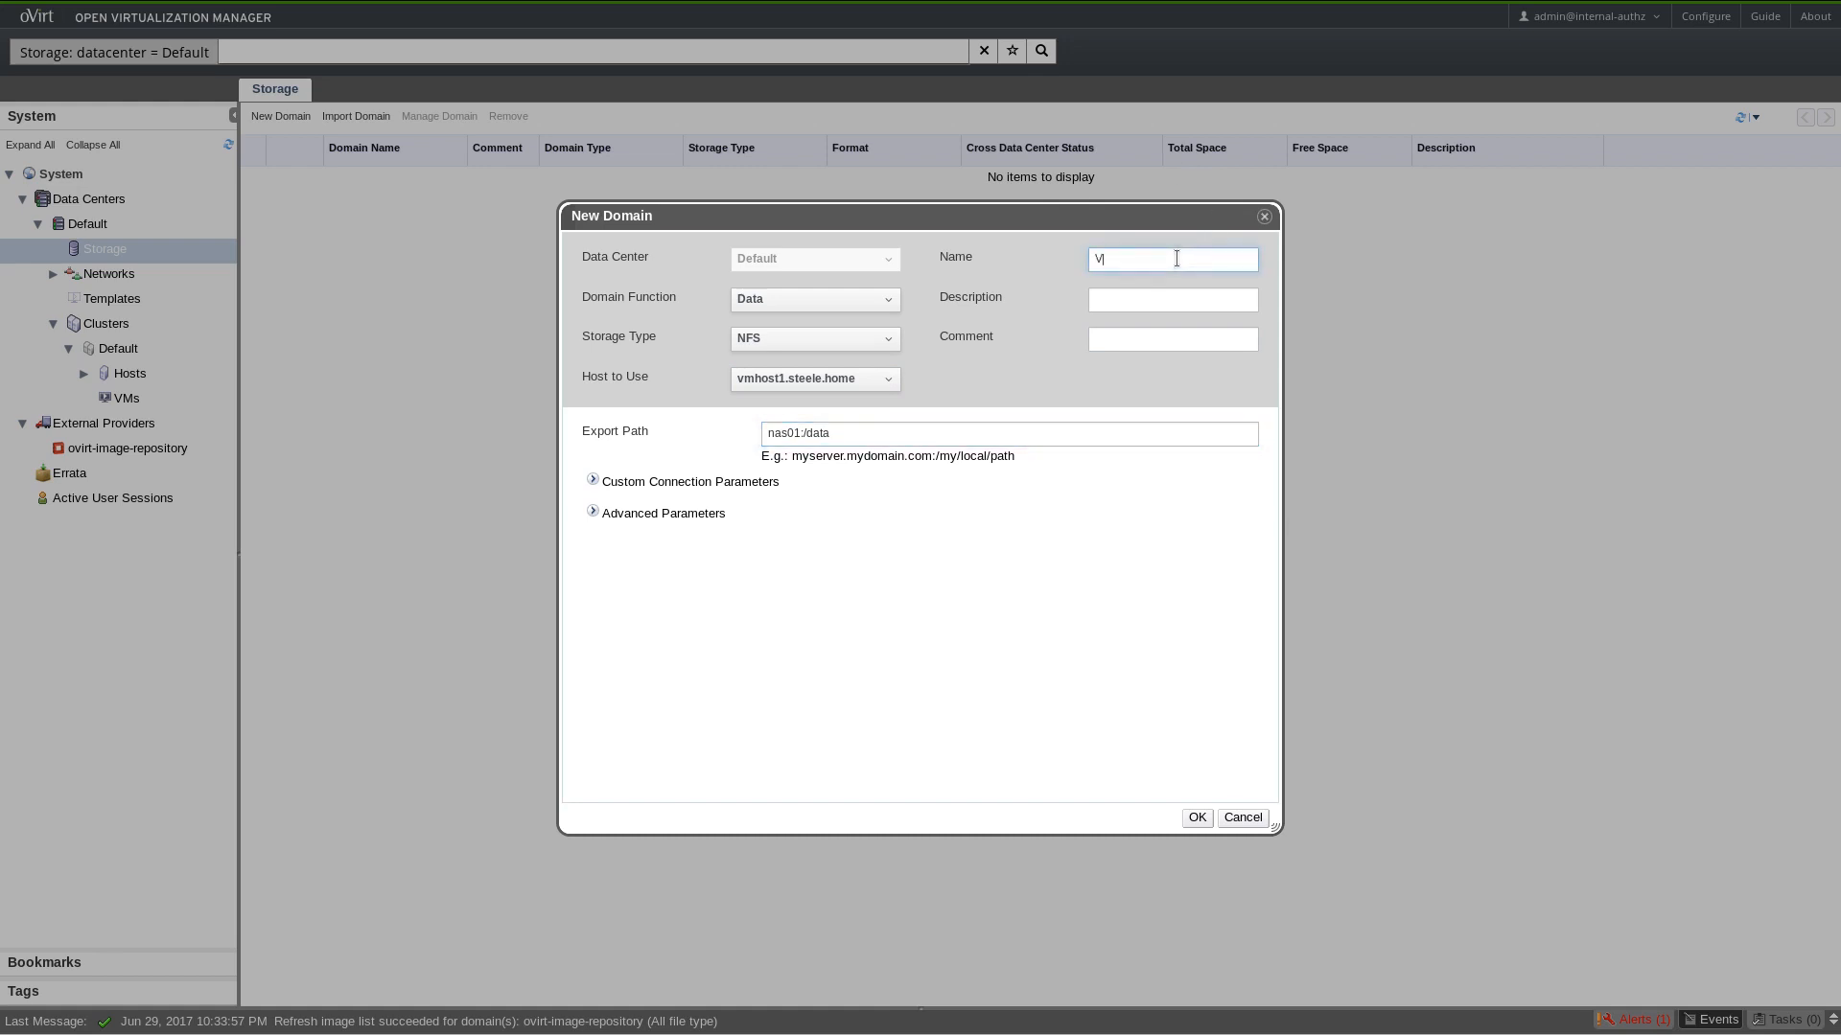
text(Data)
key(Tab)
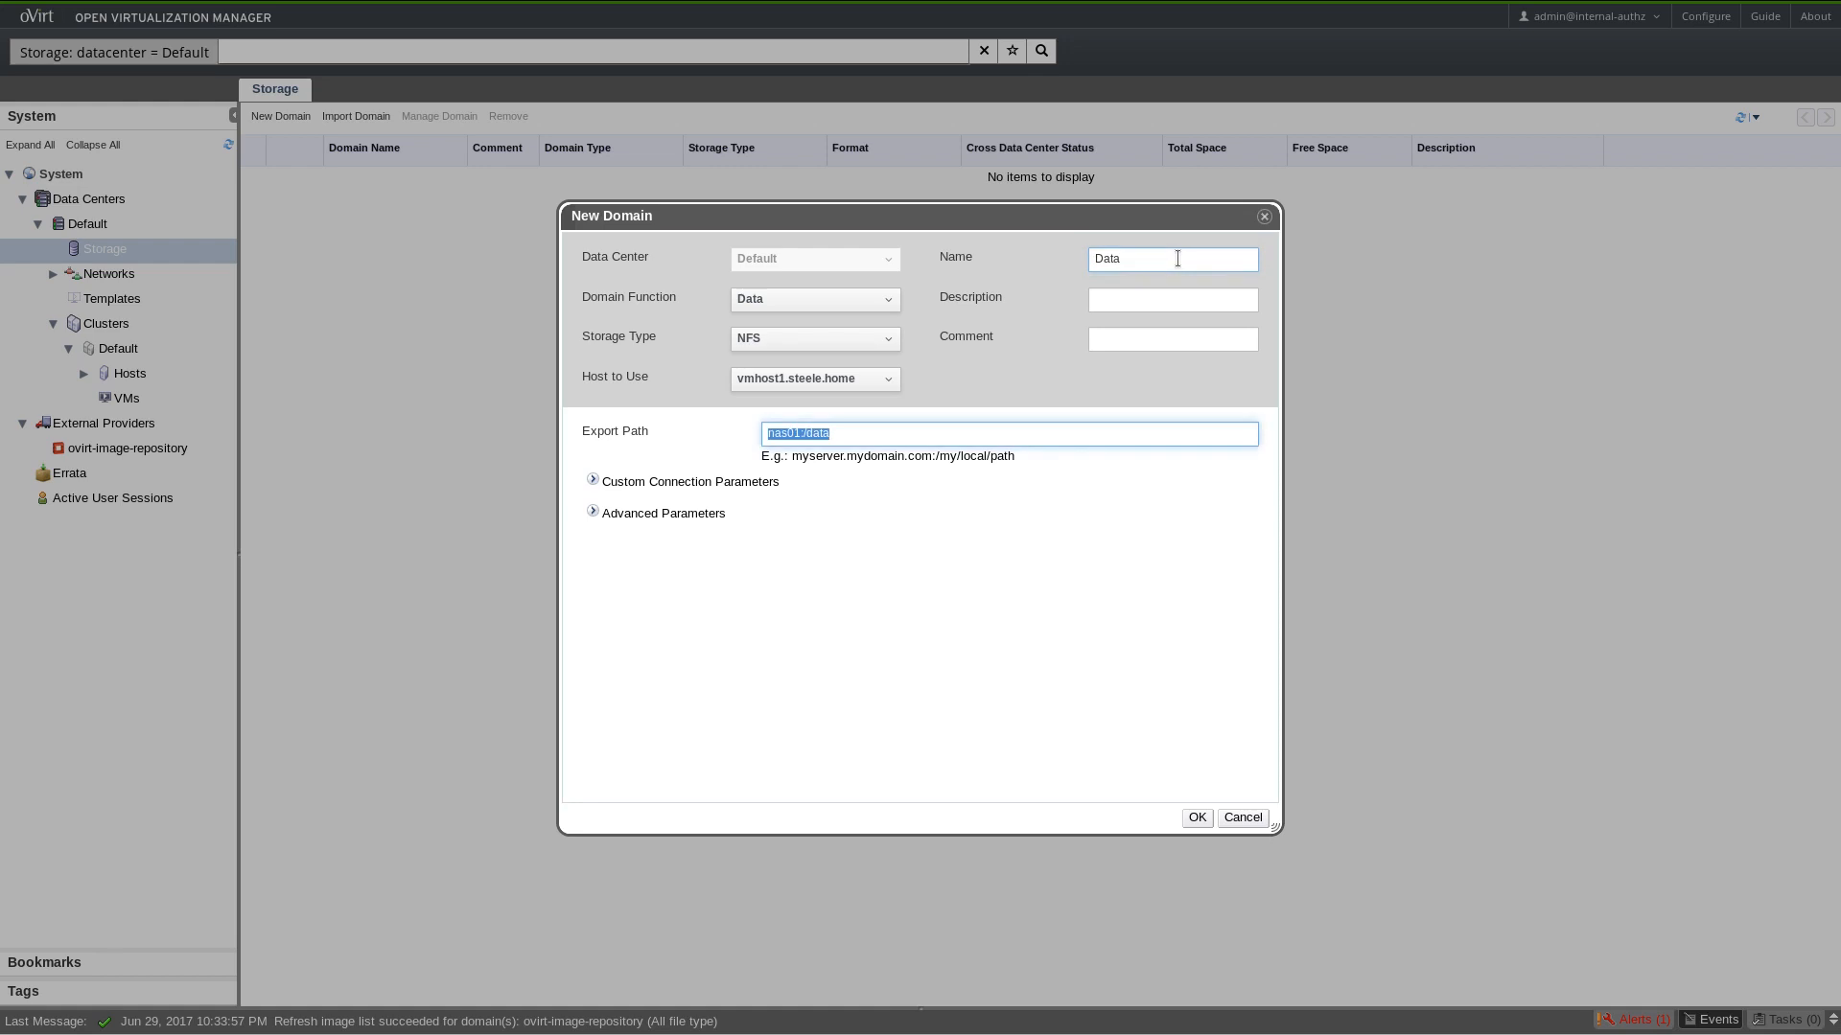
click(1142, 305)
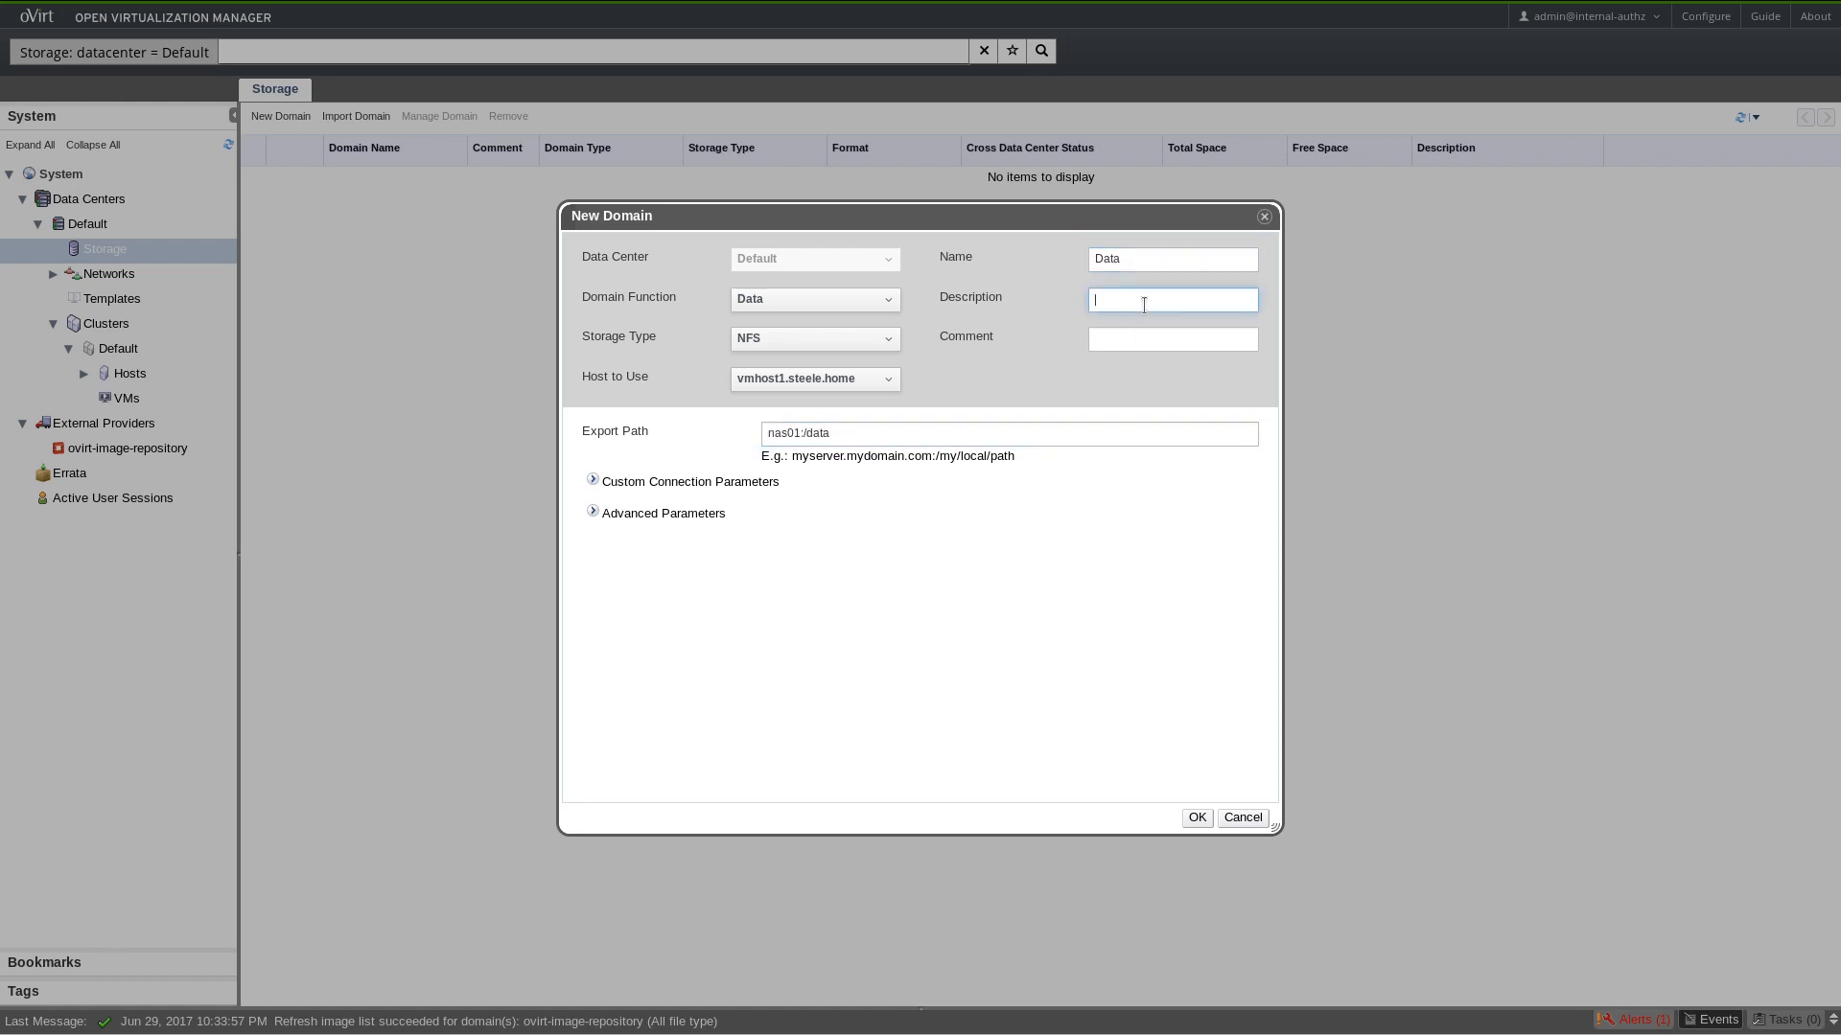
text(Vms)
key(BackSpace)
key(BackSpace)
text(M Storage)
click(1196, 817)
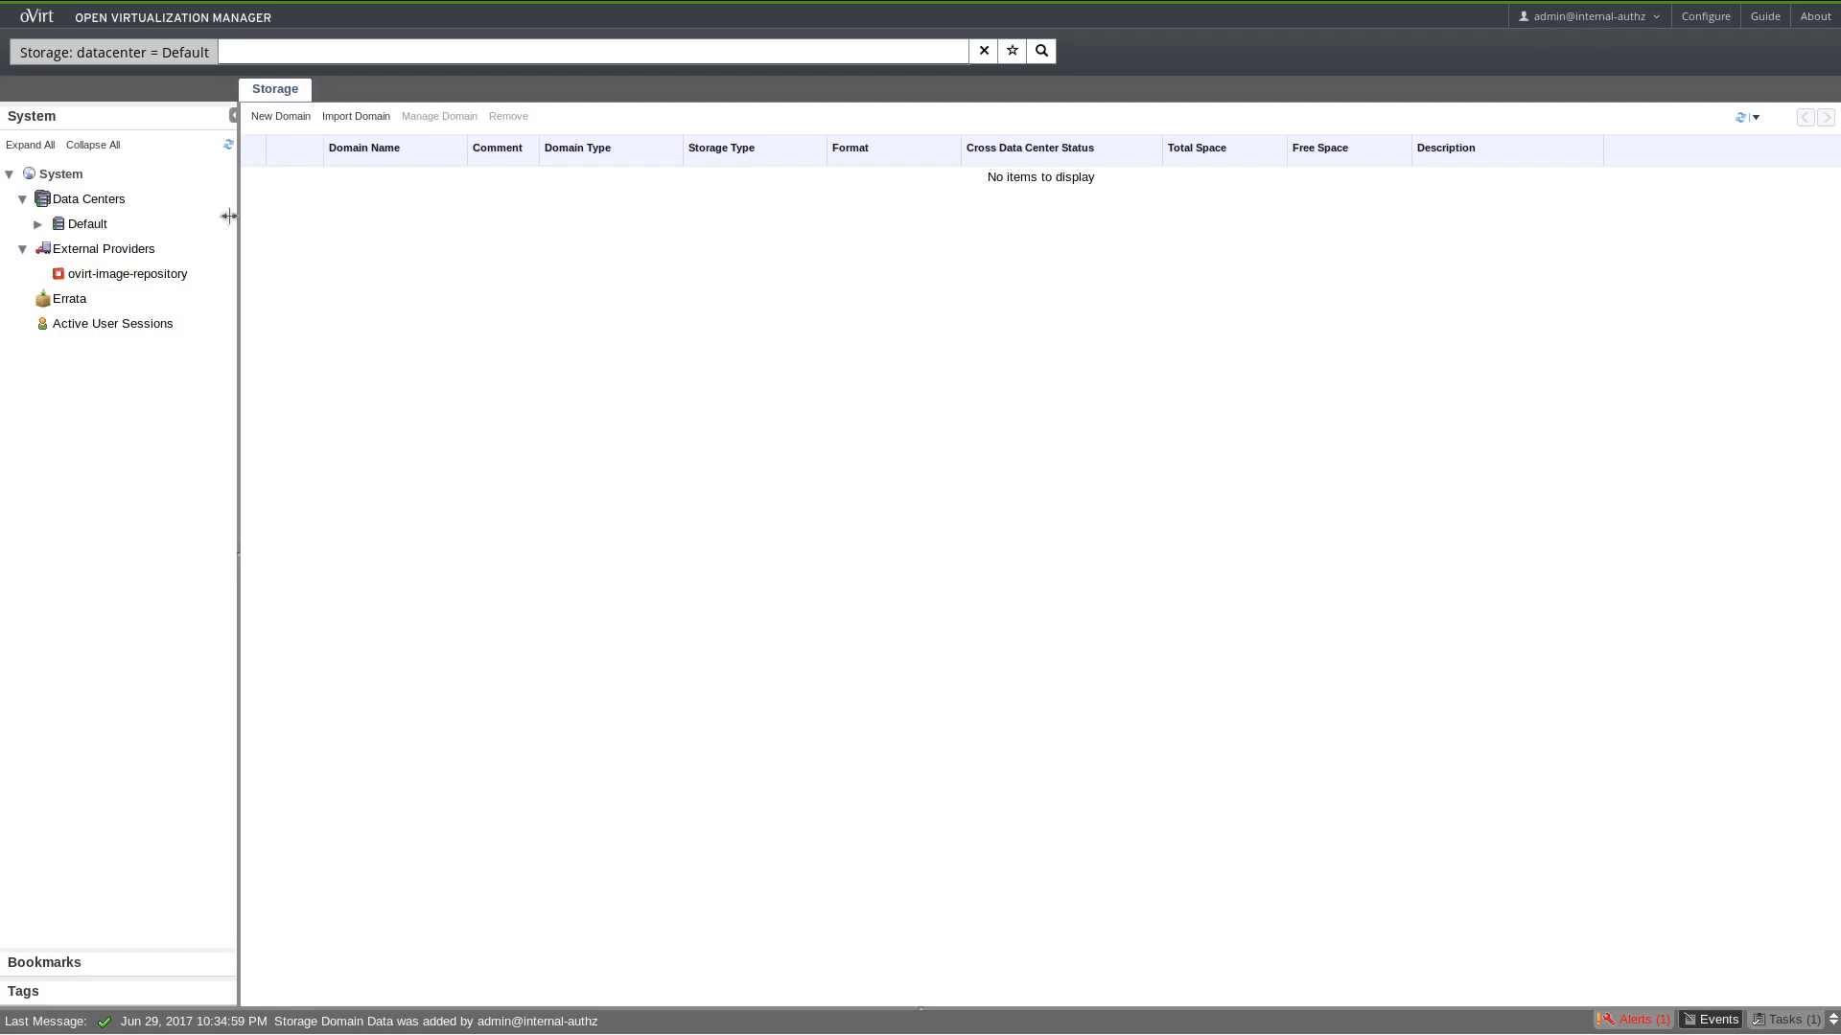
Inspect the Data storage domain's status in the Default data center and check the system-wide storage and virtual machine lists.
click(38, 225)
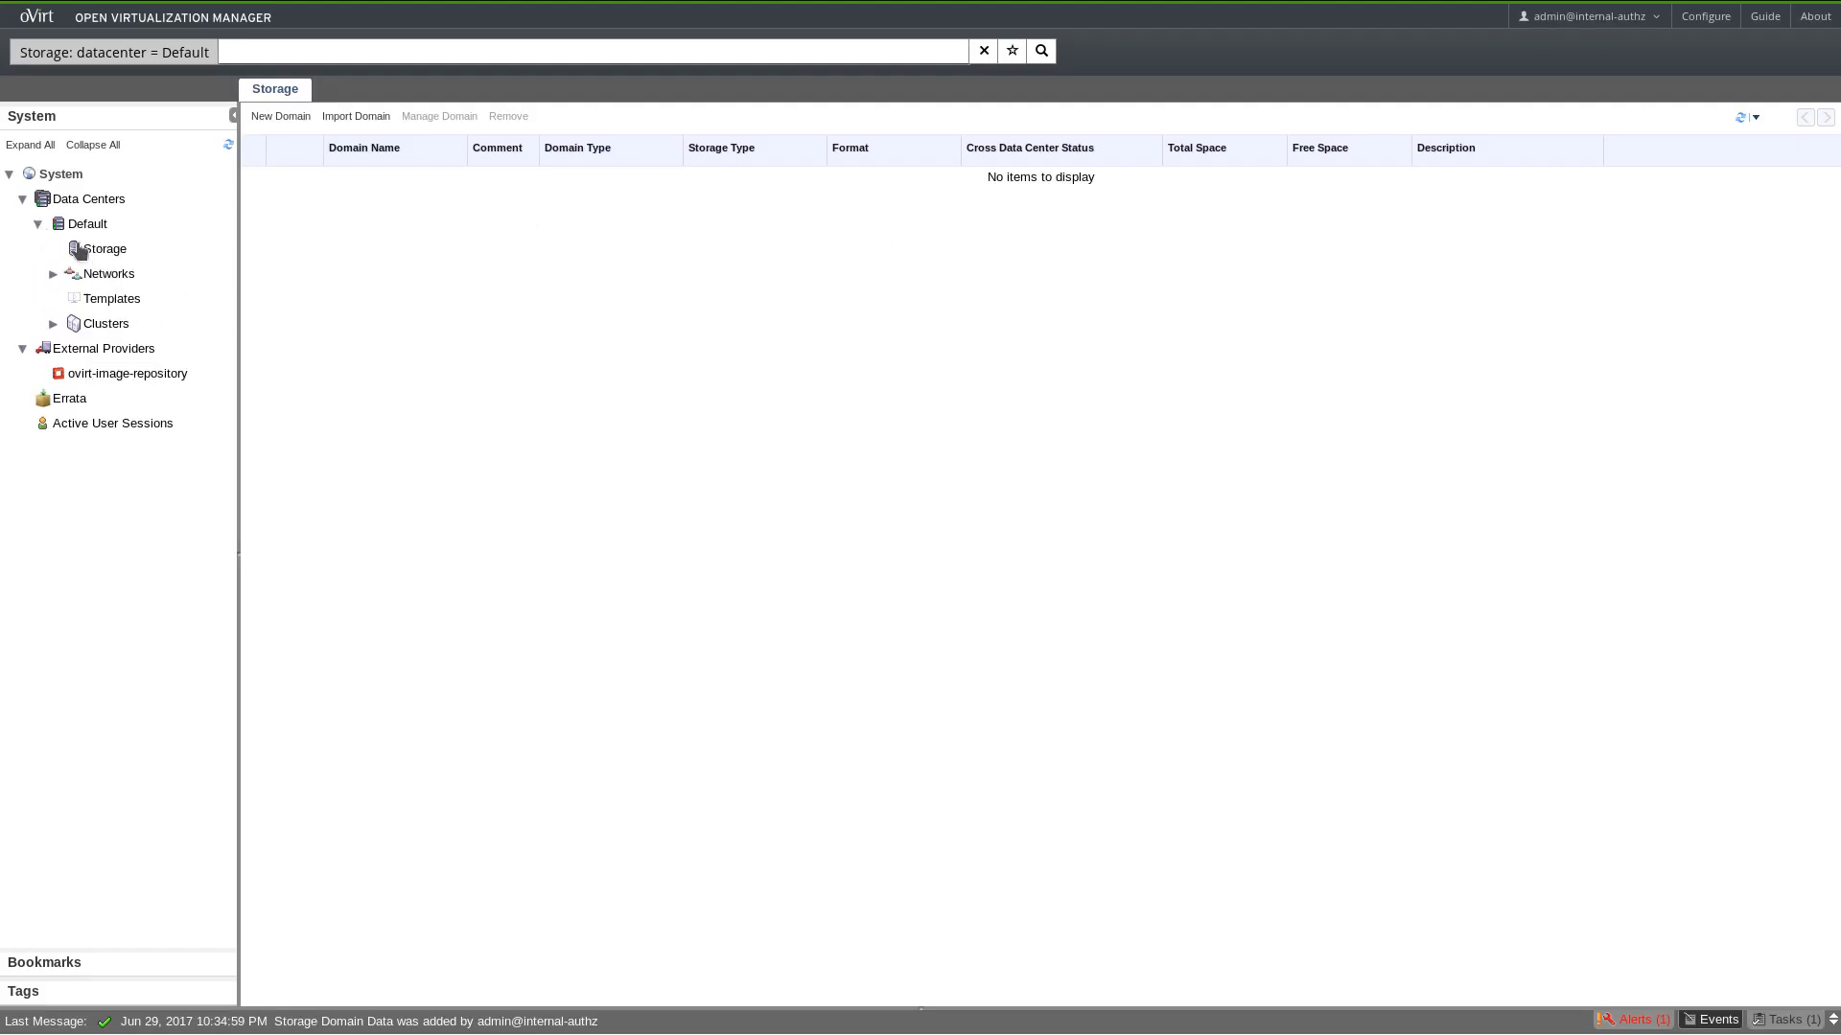
click(95, 255)
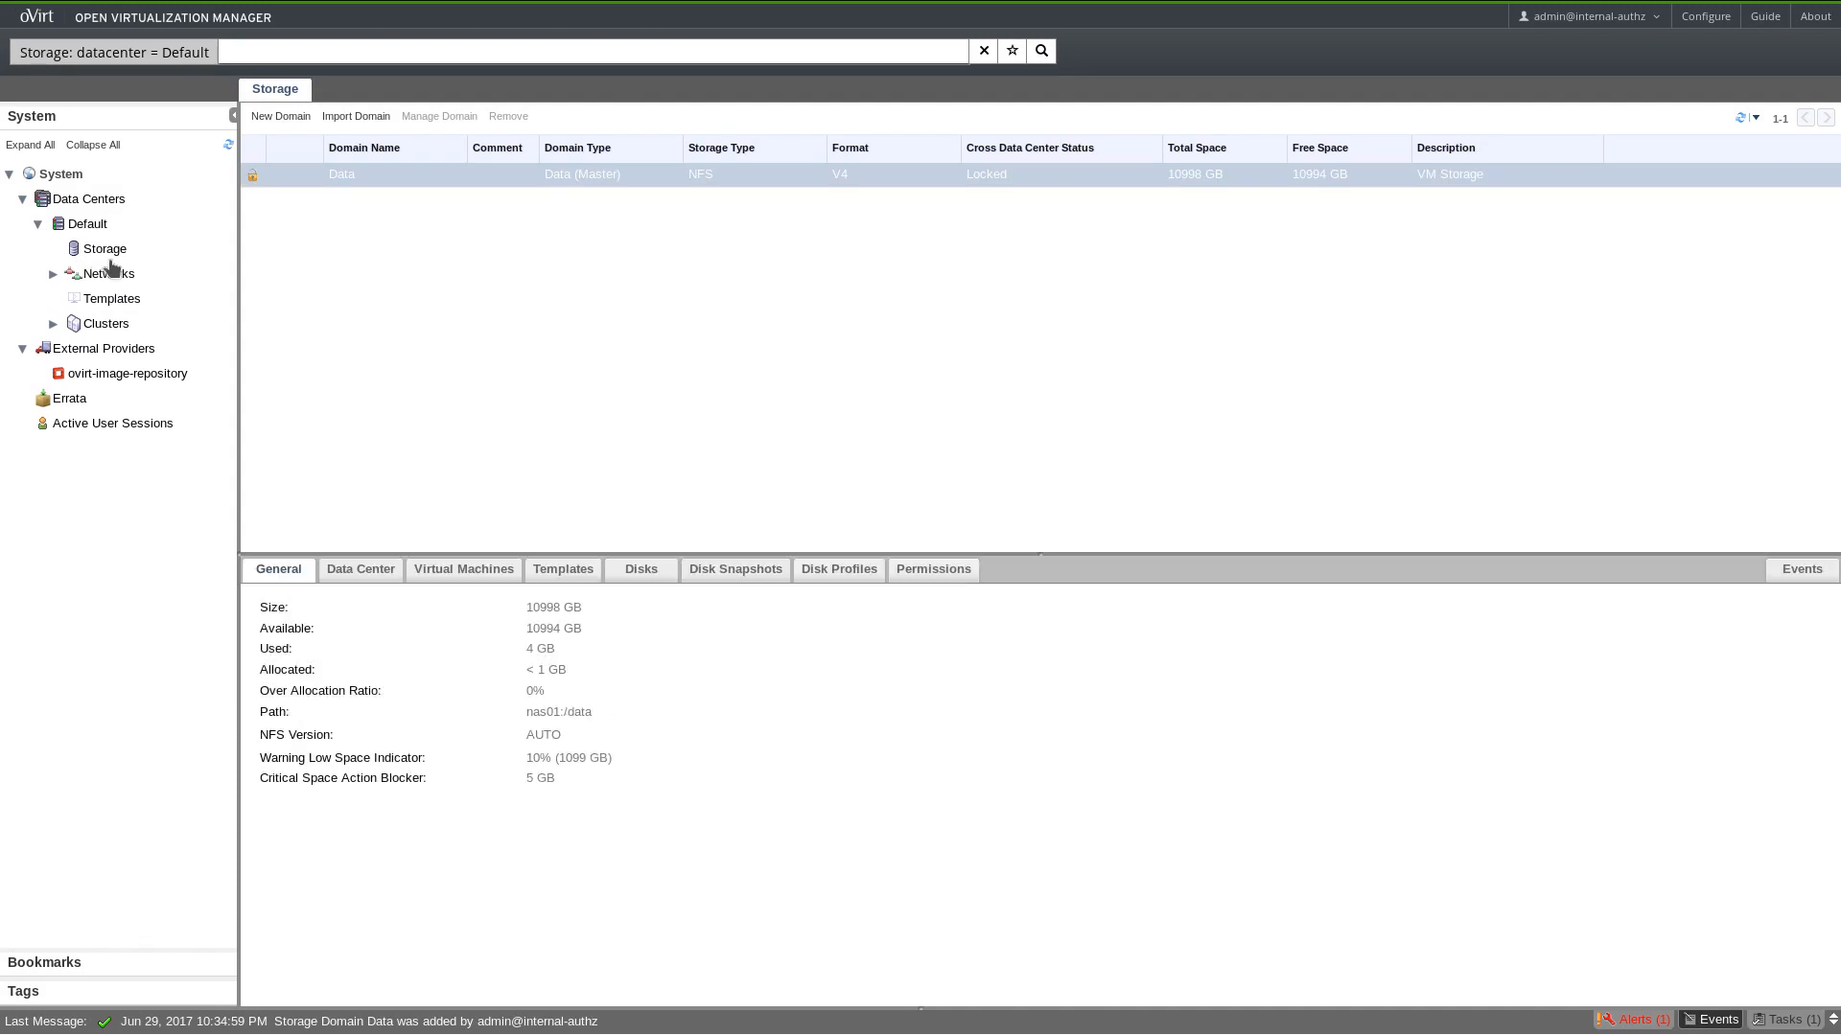
mouse_move(262, 182)
click(75, 179)
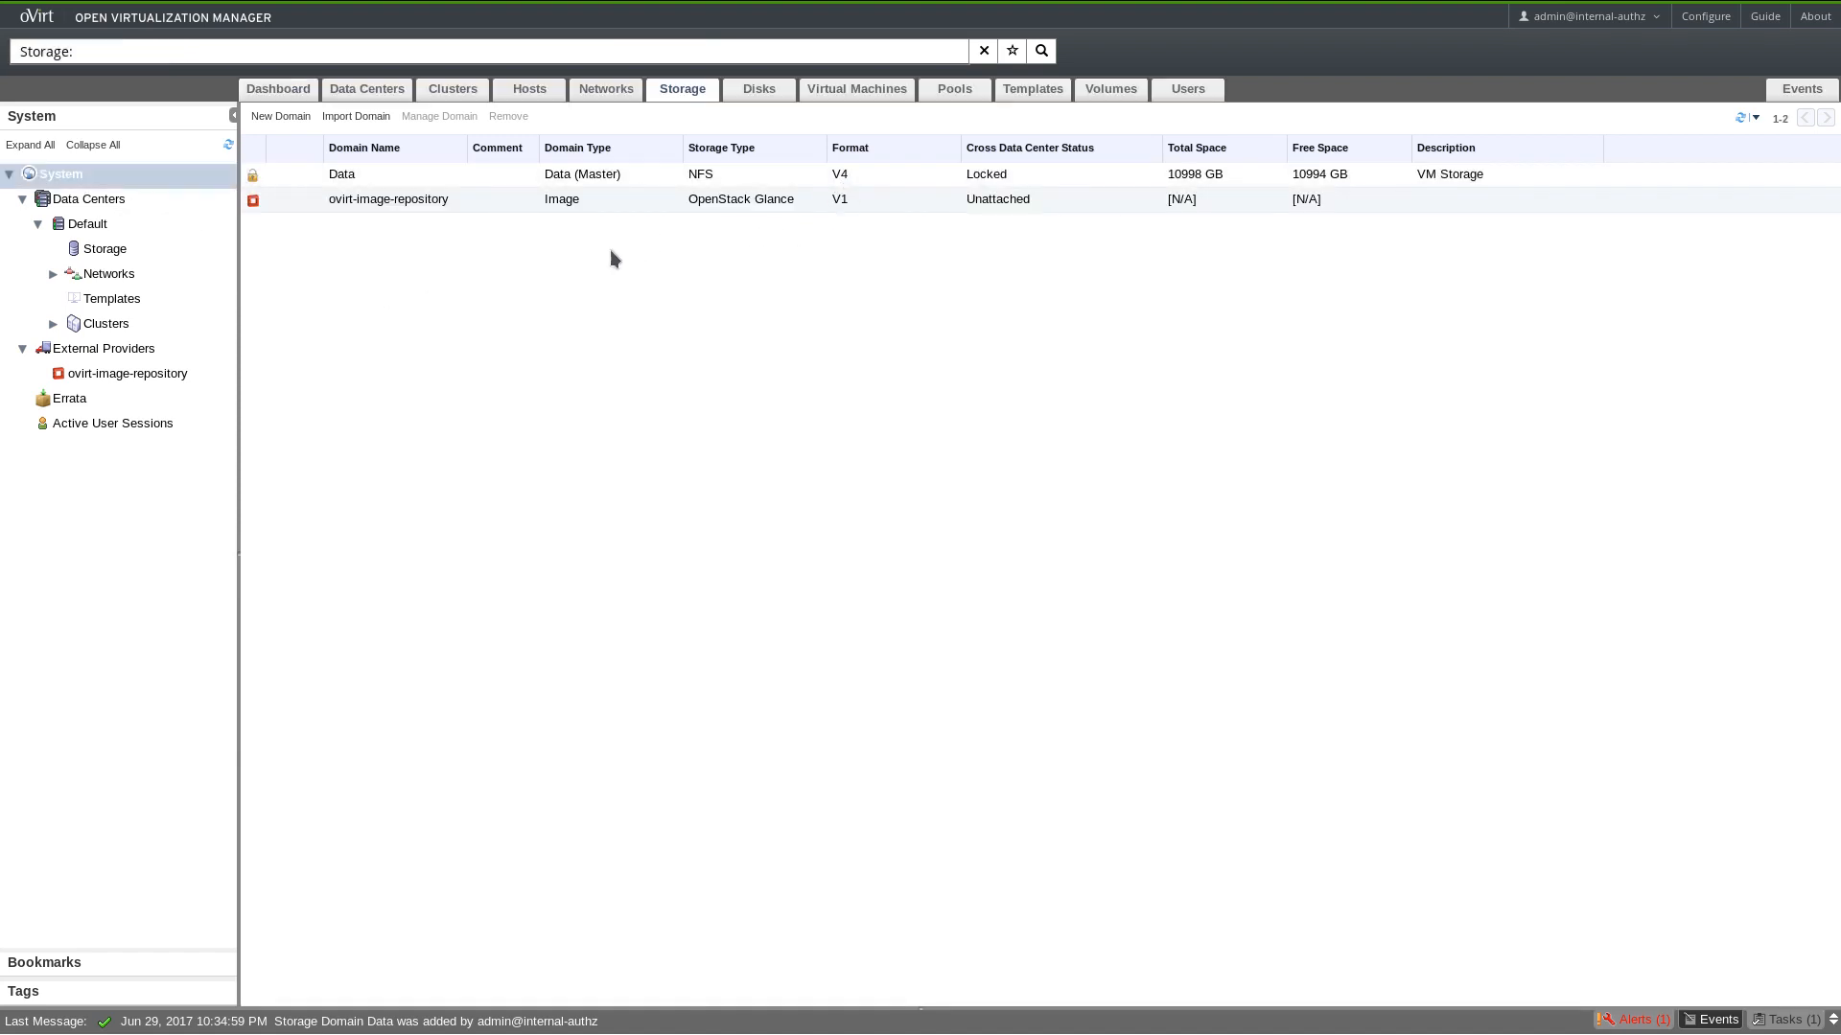
click(852, 88)
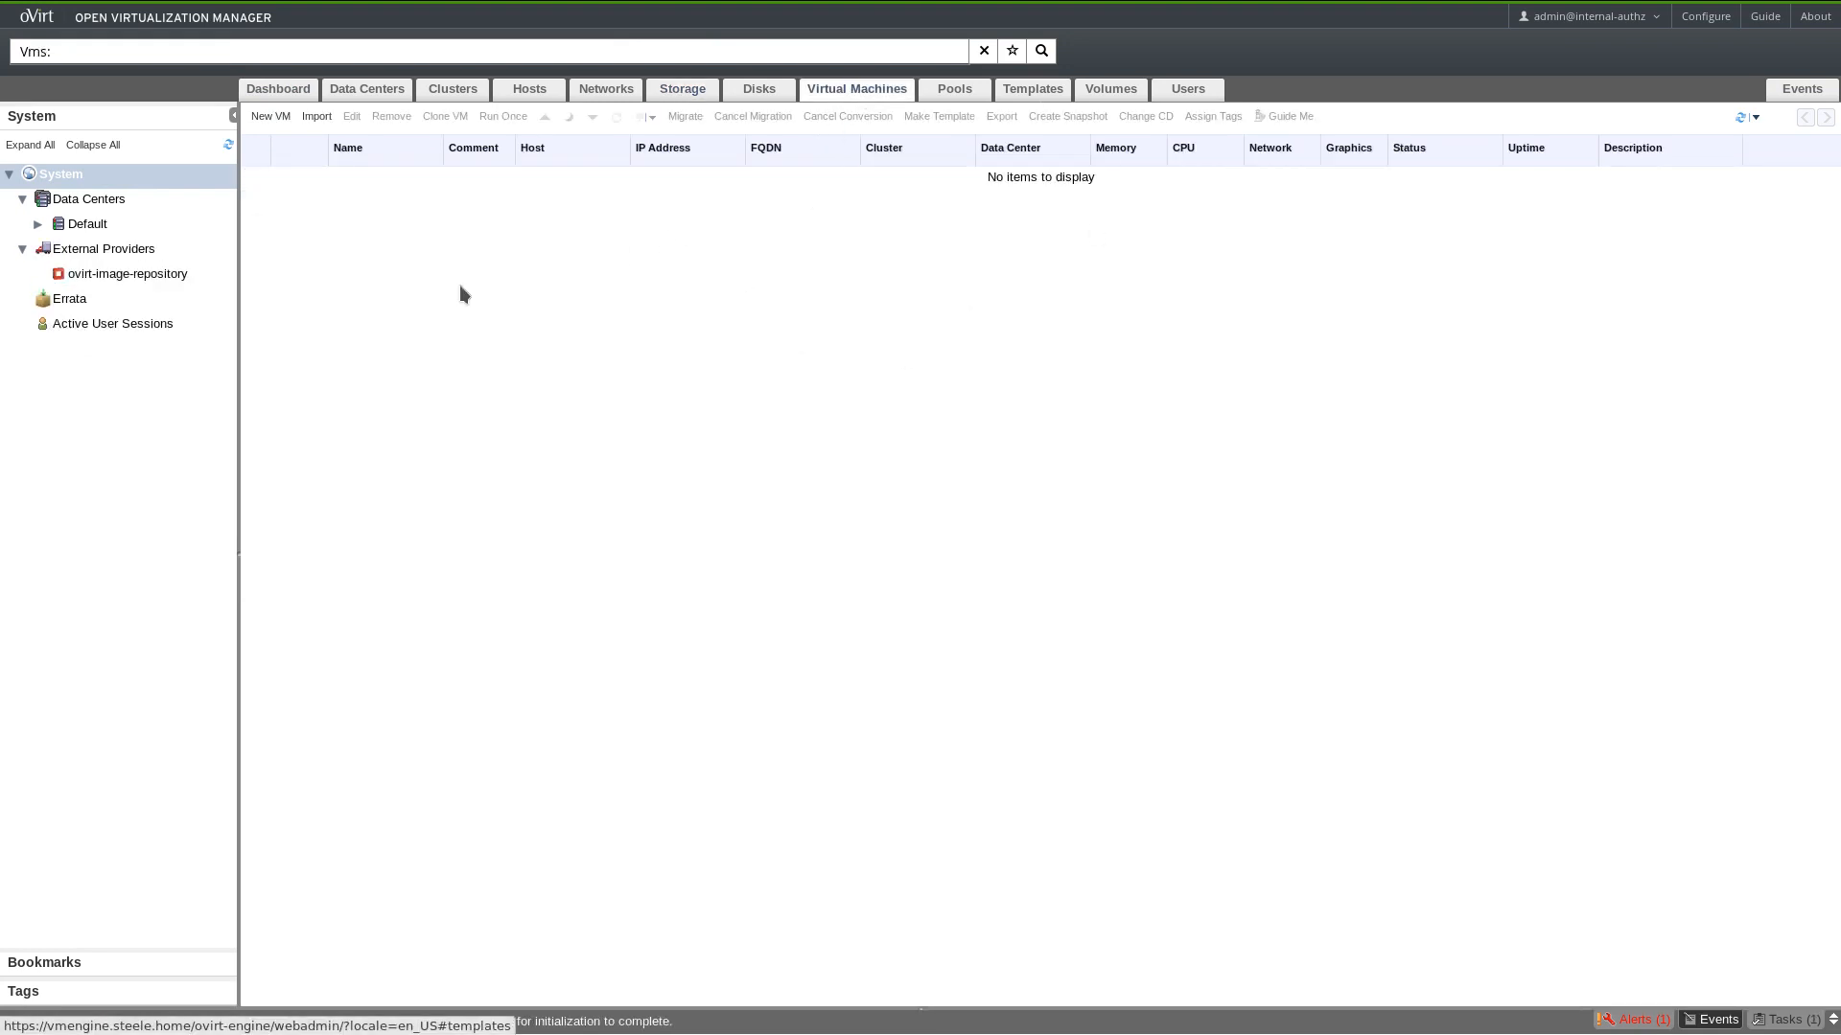
click(38, 224)
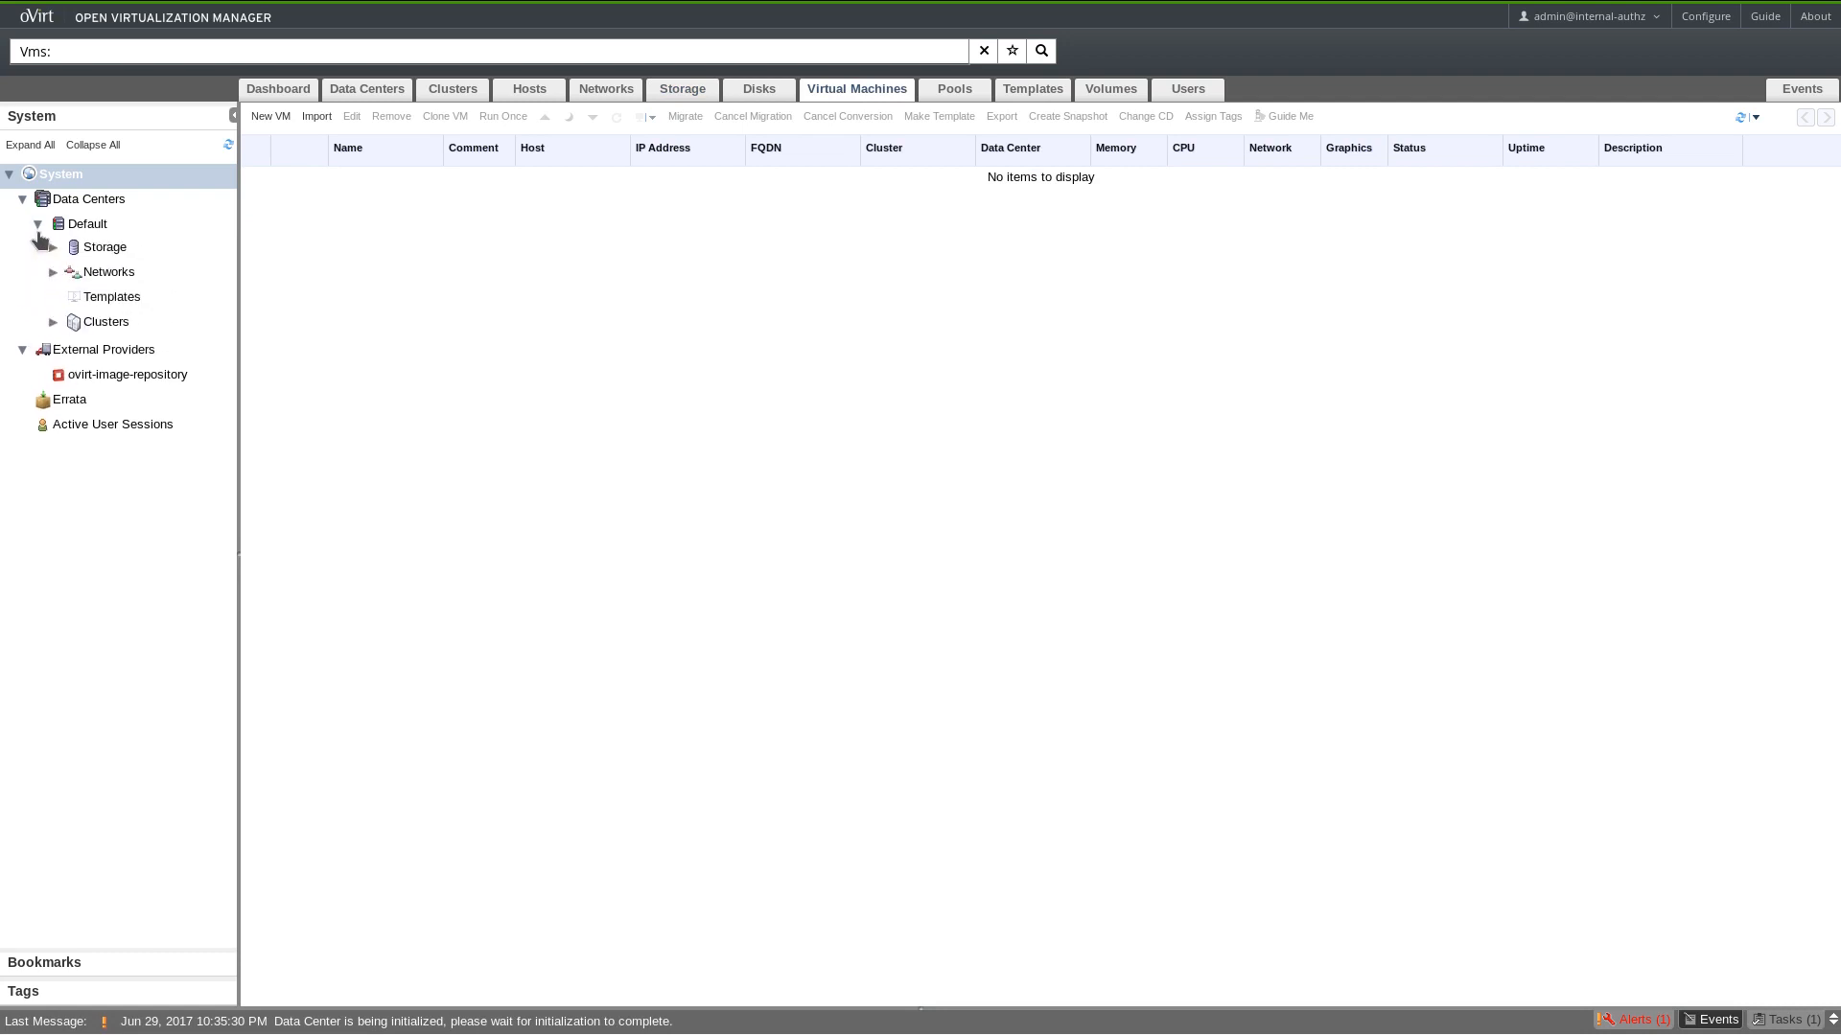
click(53, 251)
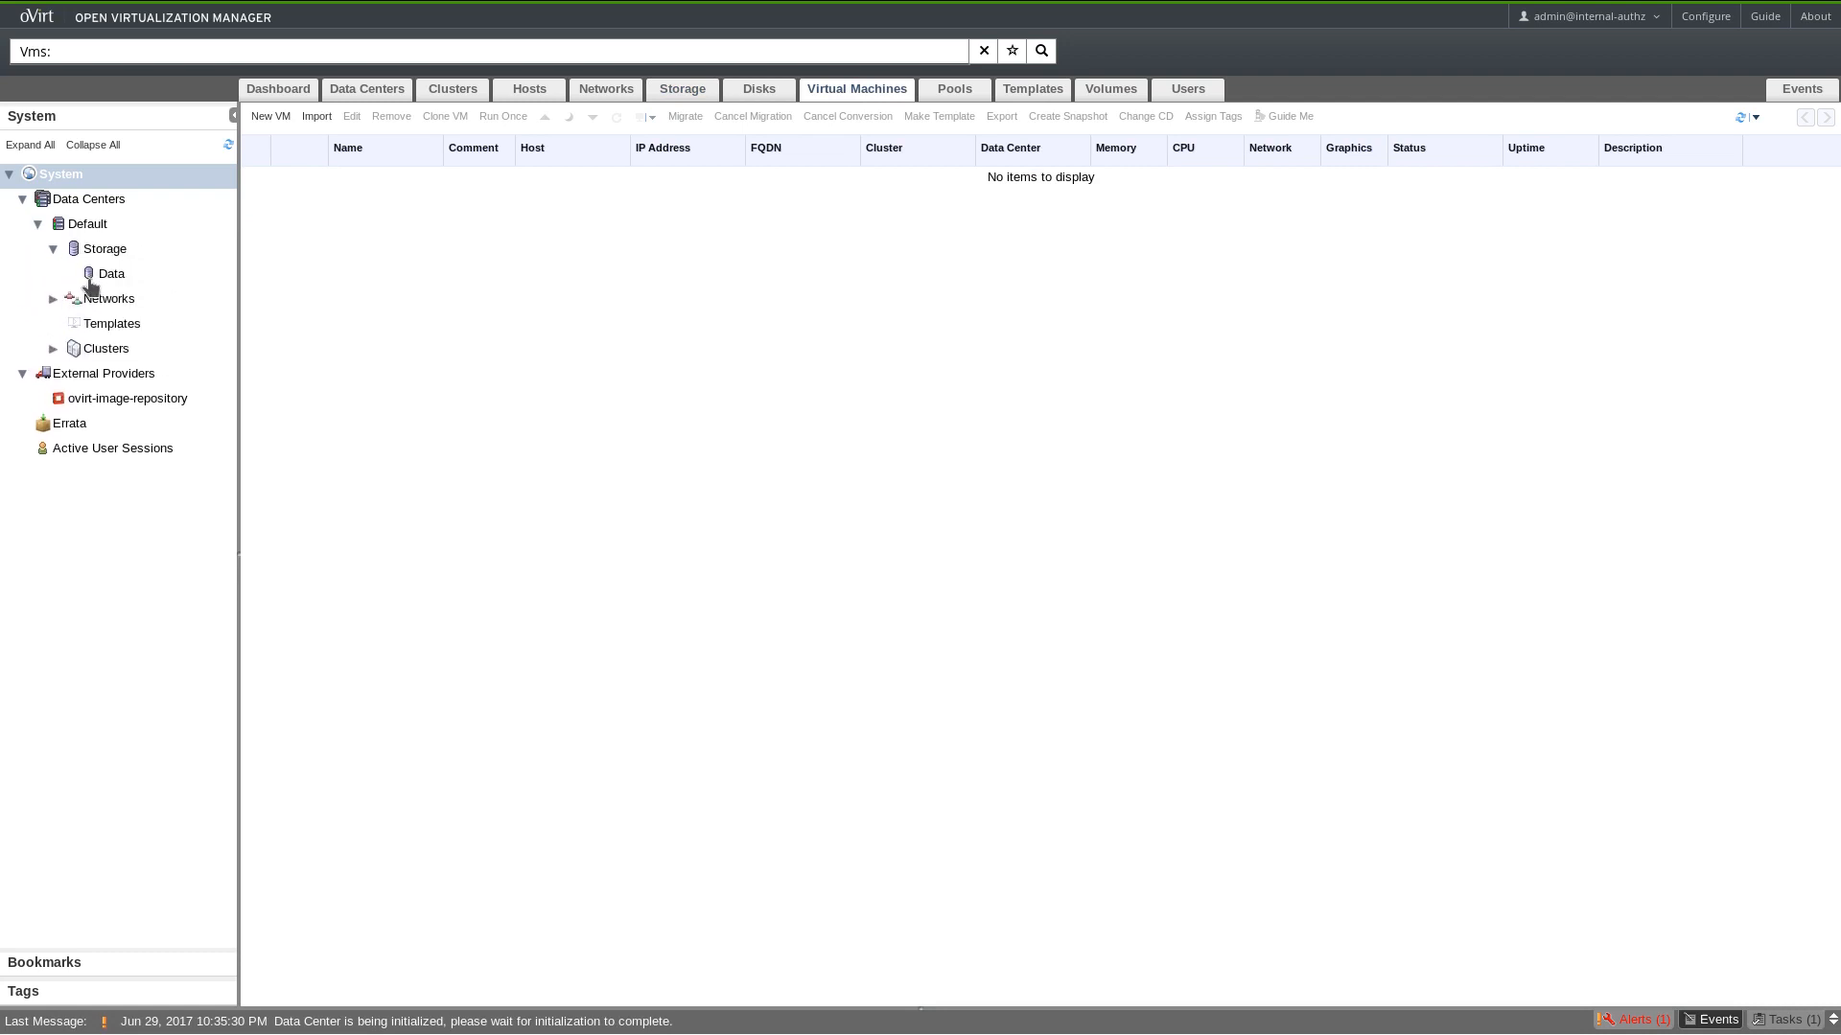
click(96, 275)
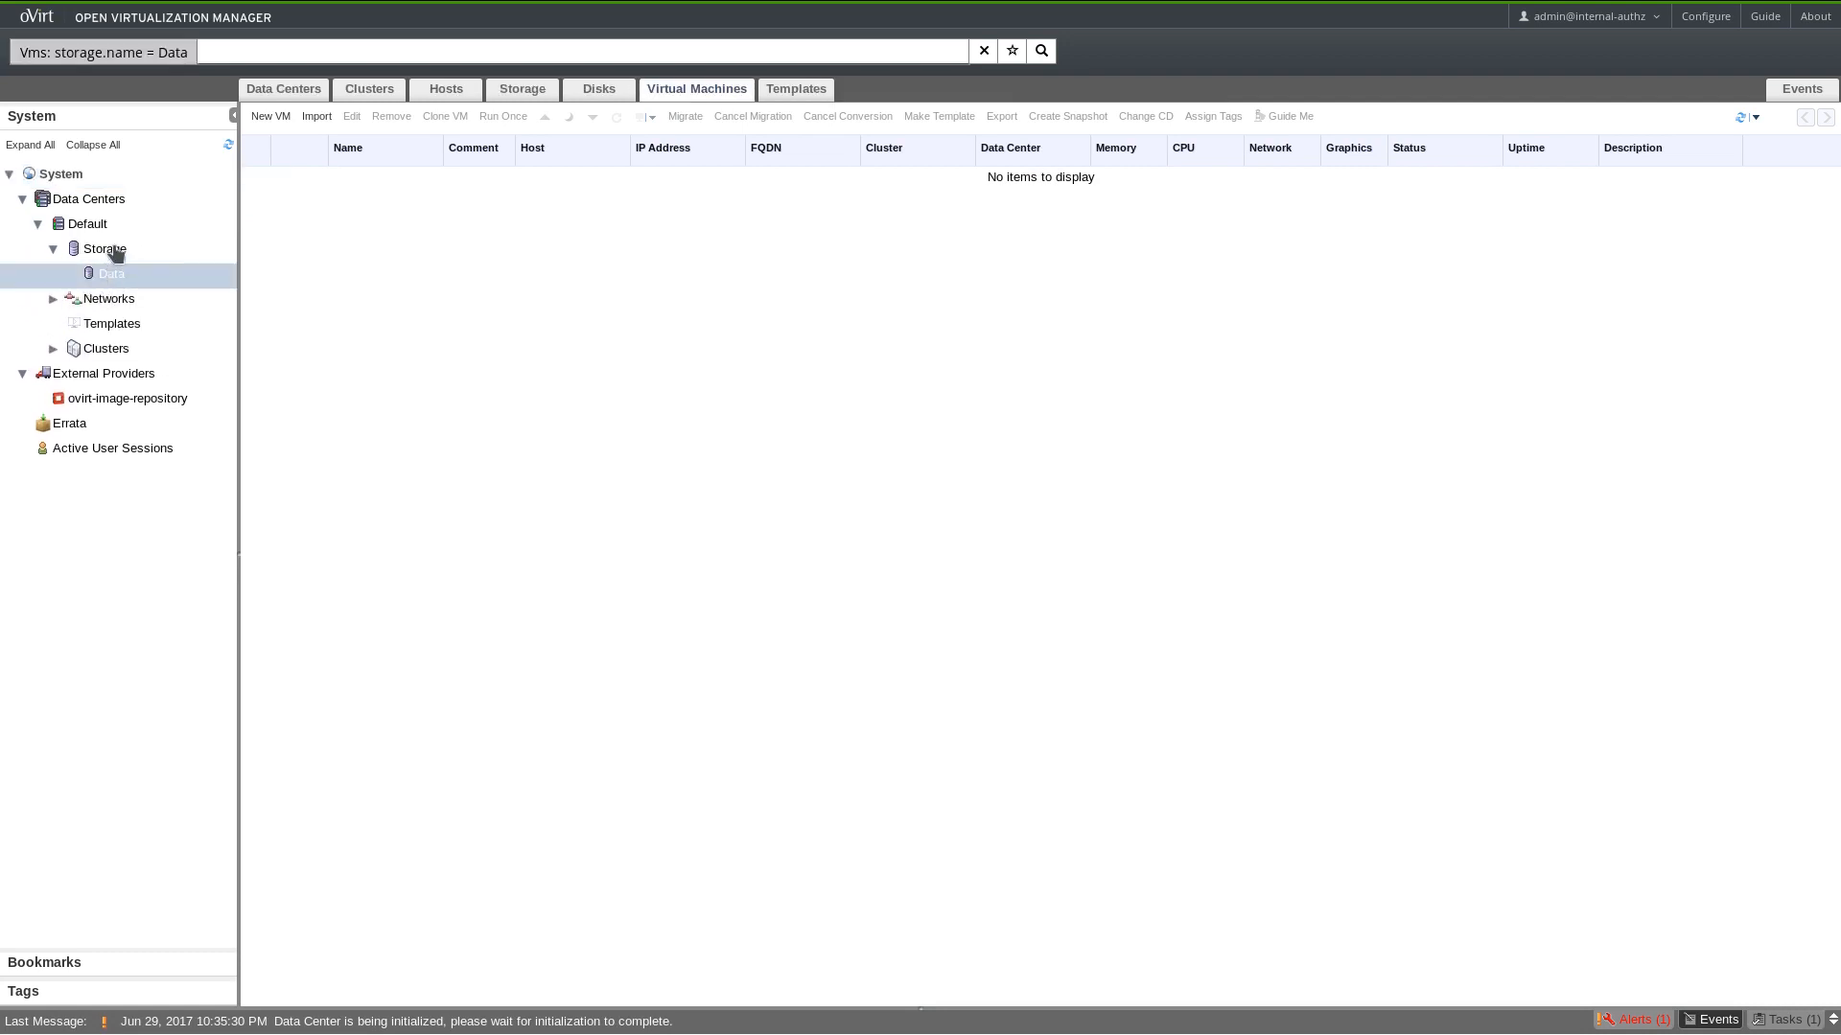
click(106, 250)
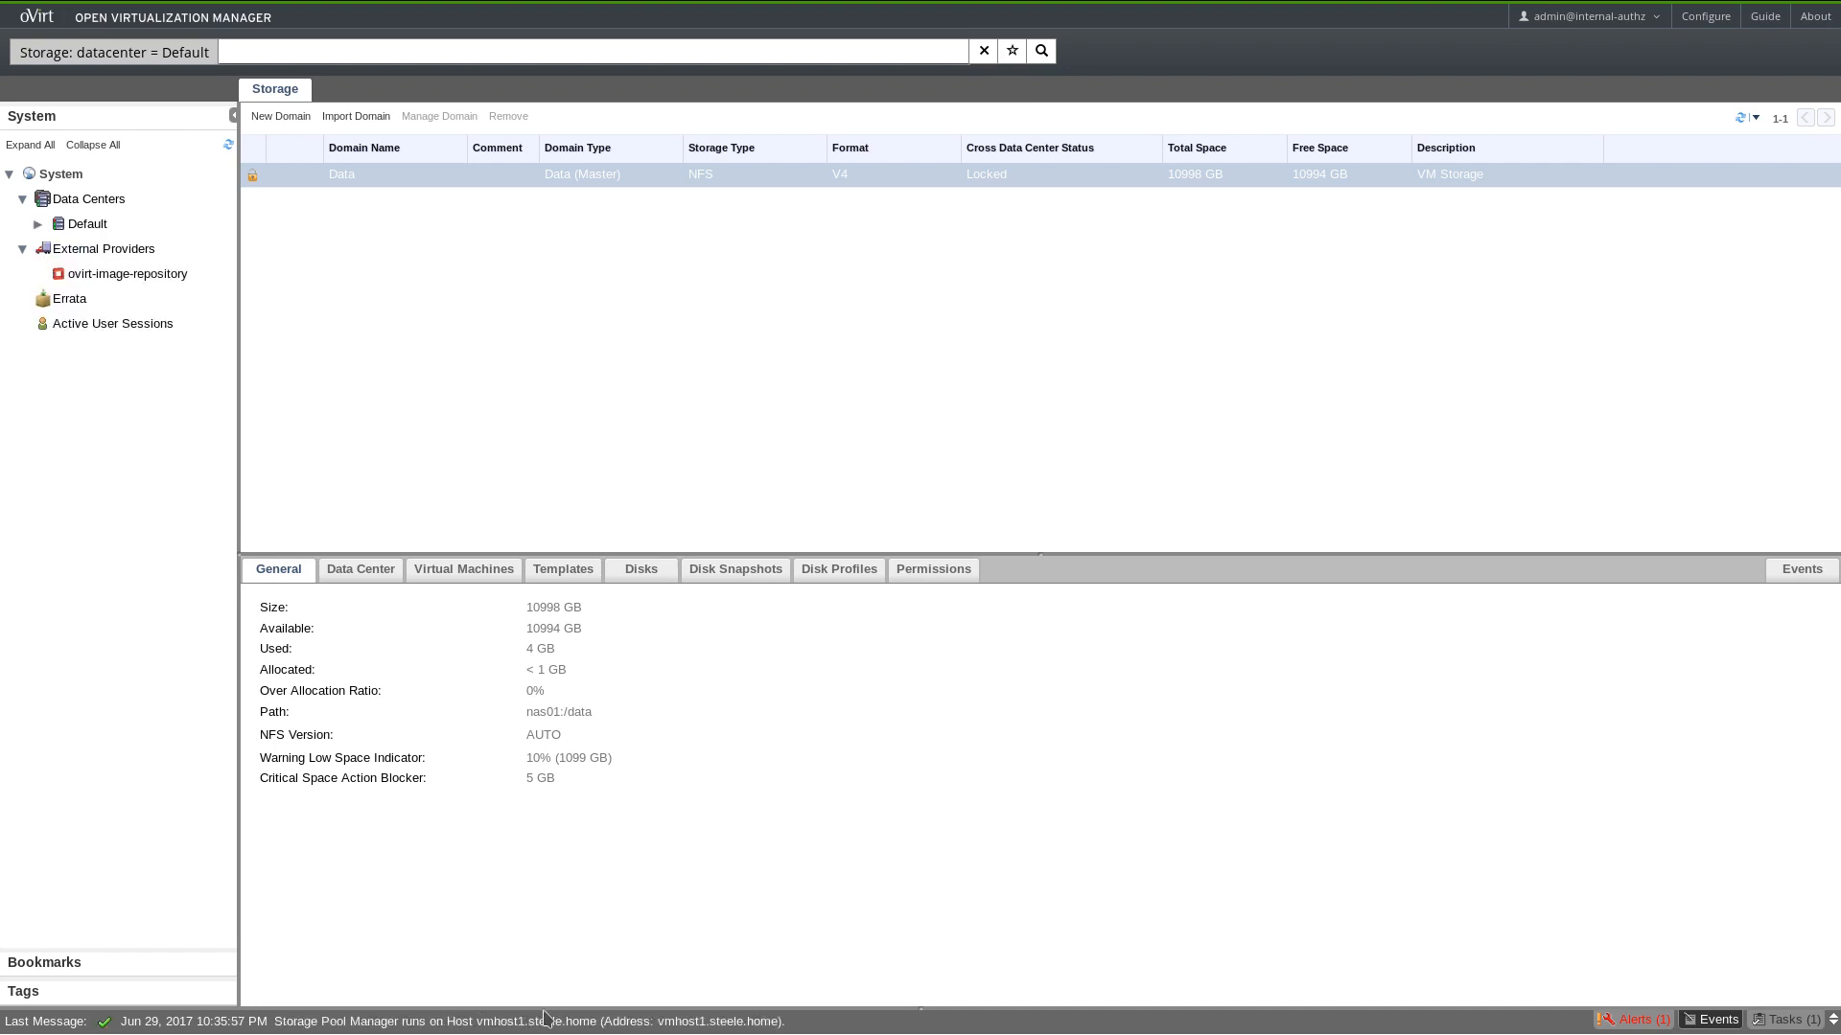
Enlarge the event log temporarily while checking the storage domains, and view the HostedEngine virtual machine's details.
drag(545, 1007, 655, 534)
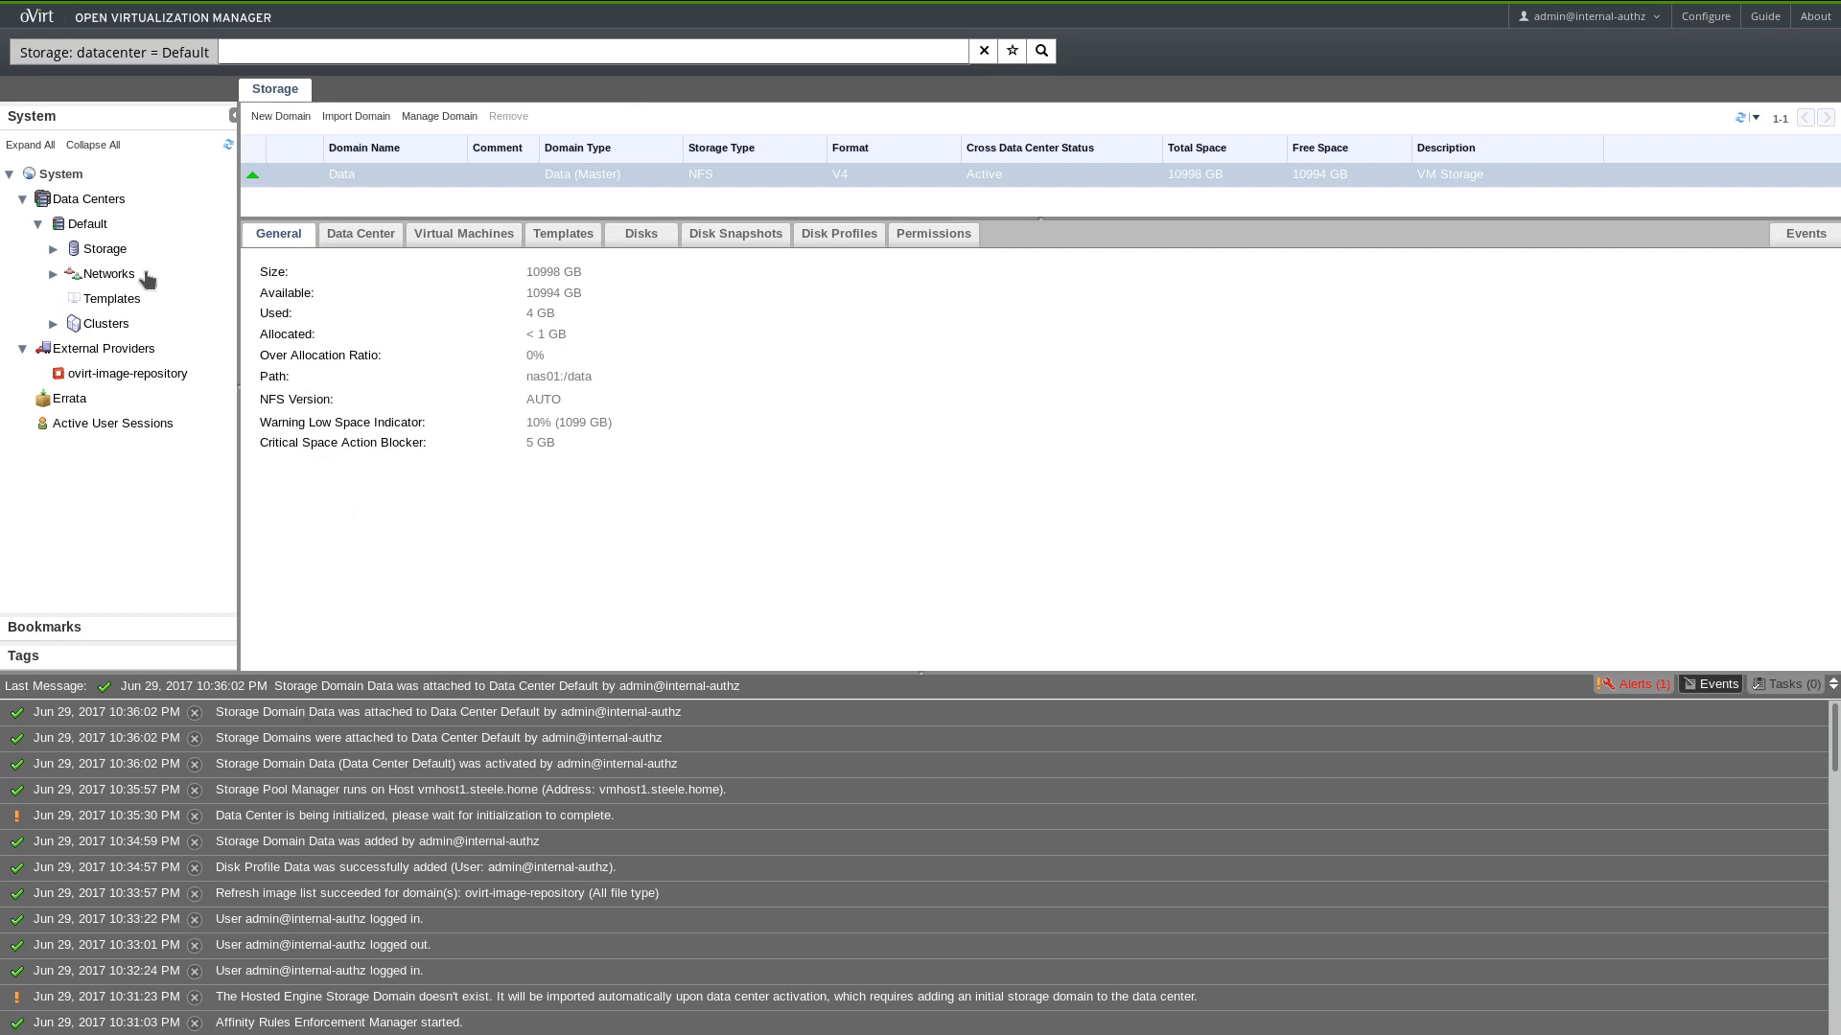
click(116, 257)
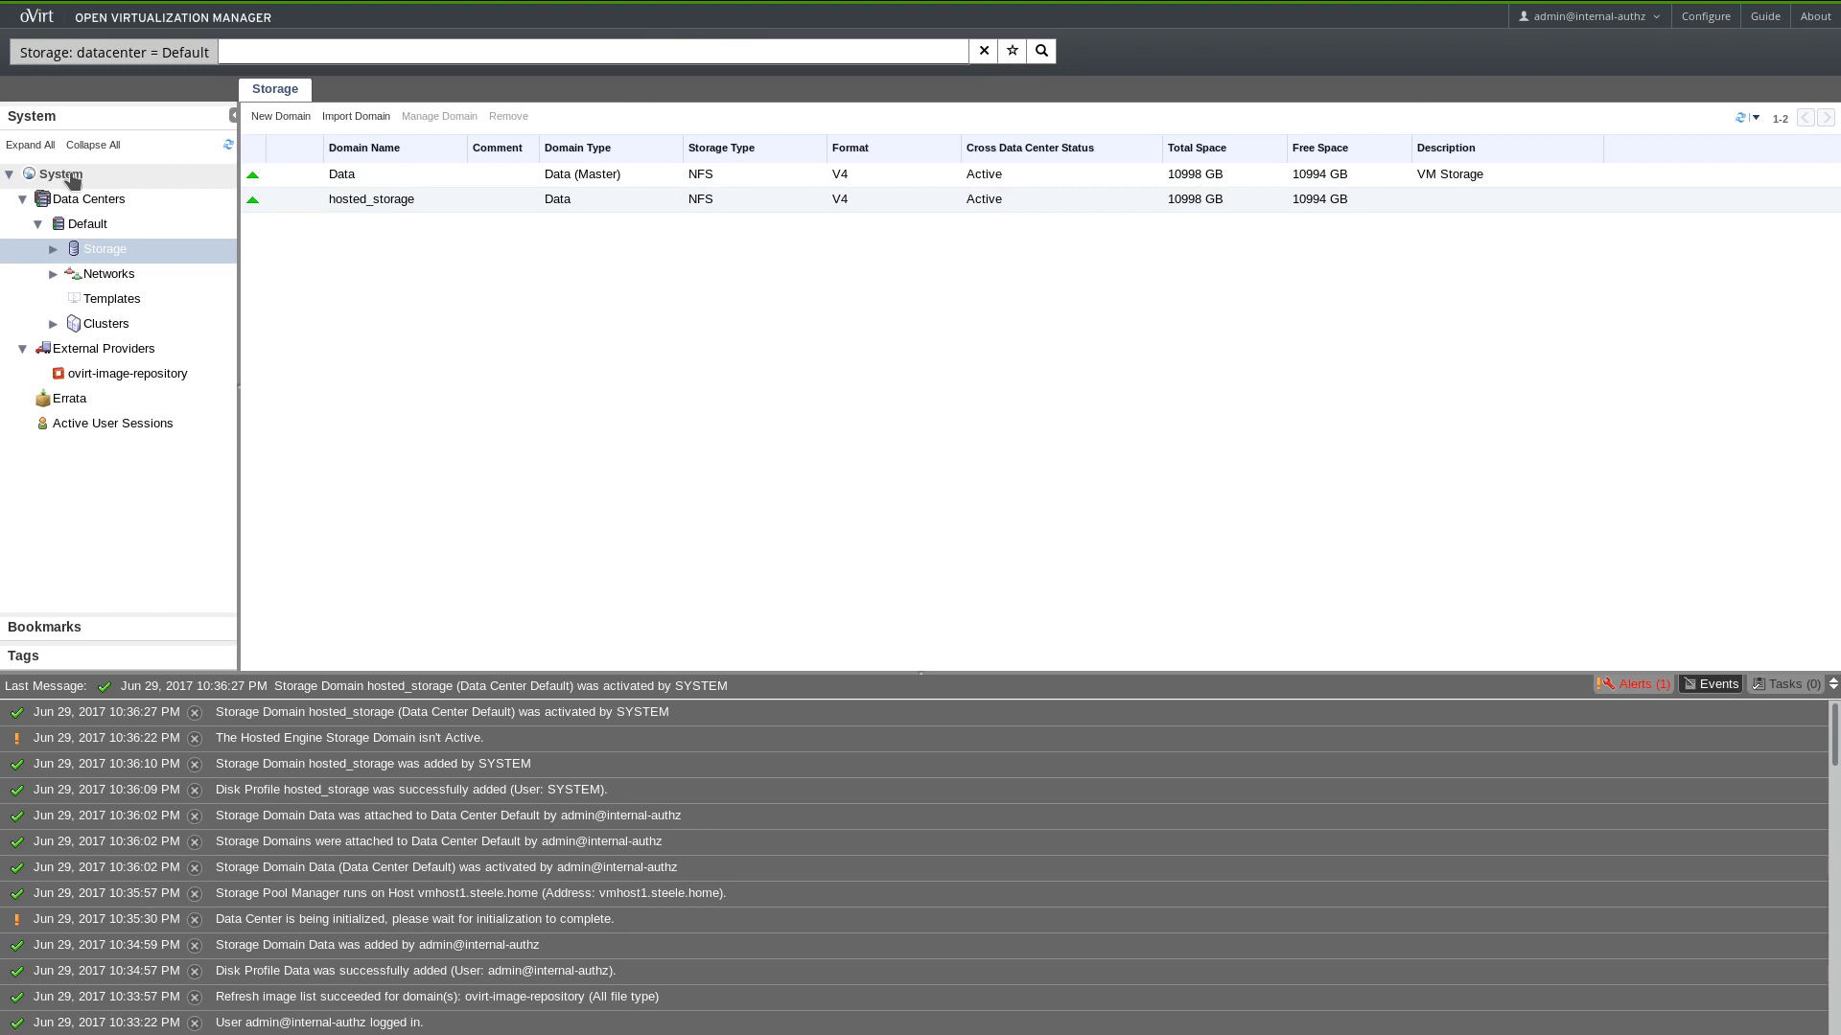
click(61, 174)
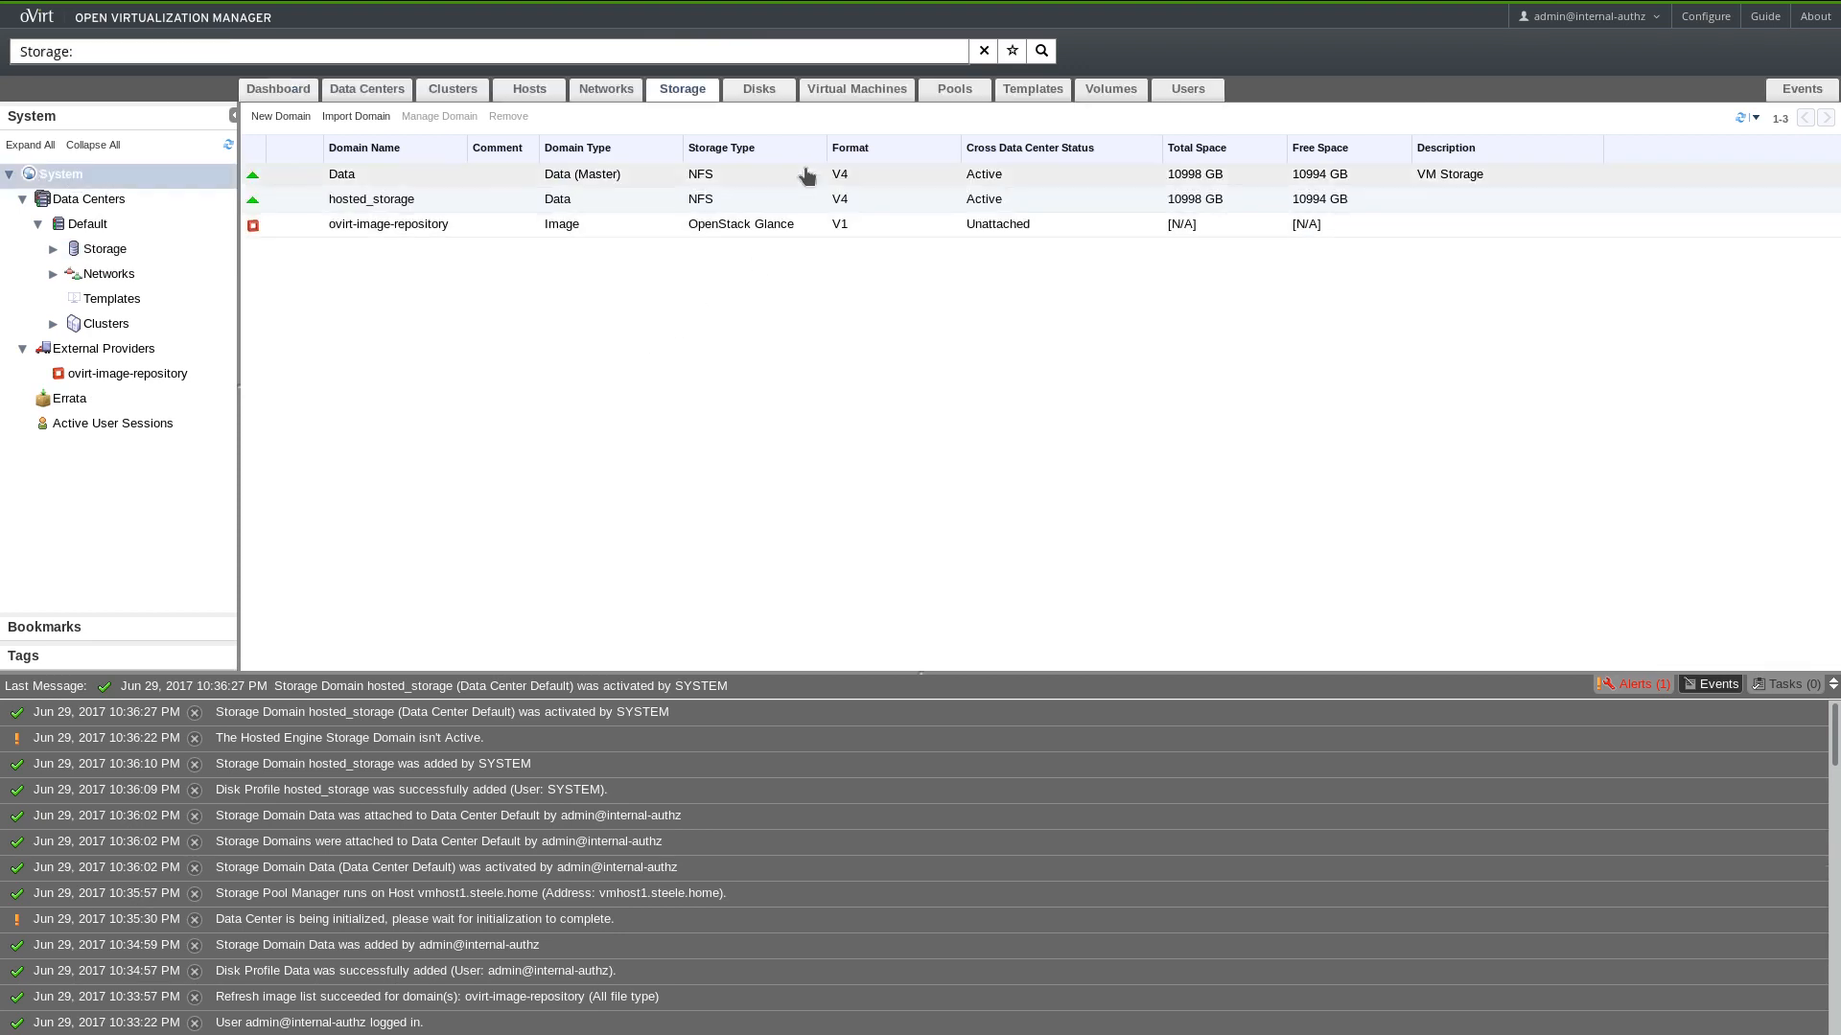
click(847, 91)
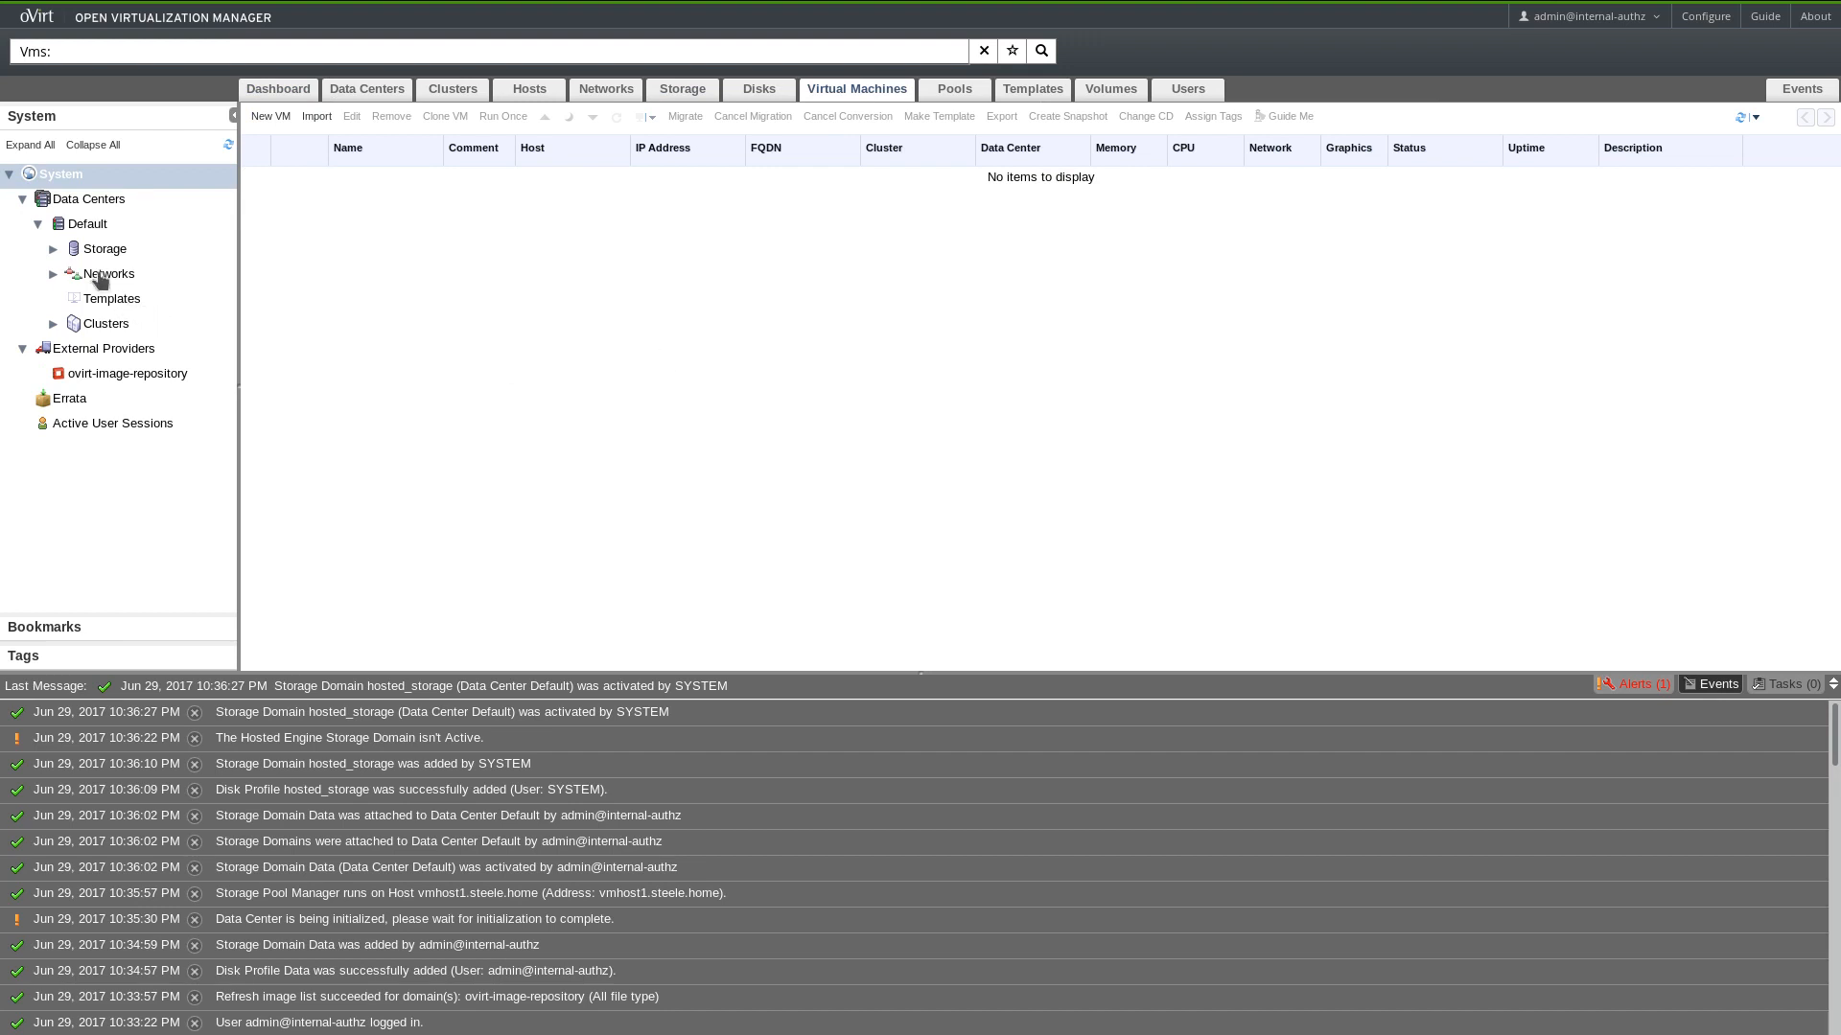
click(63, 248)
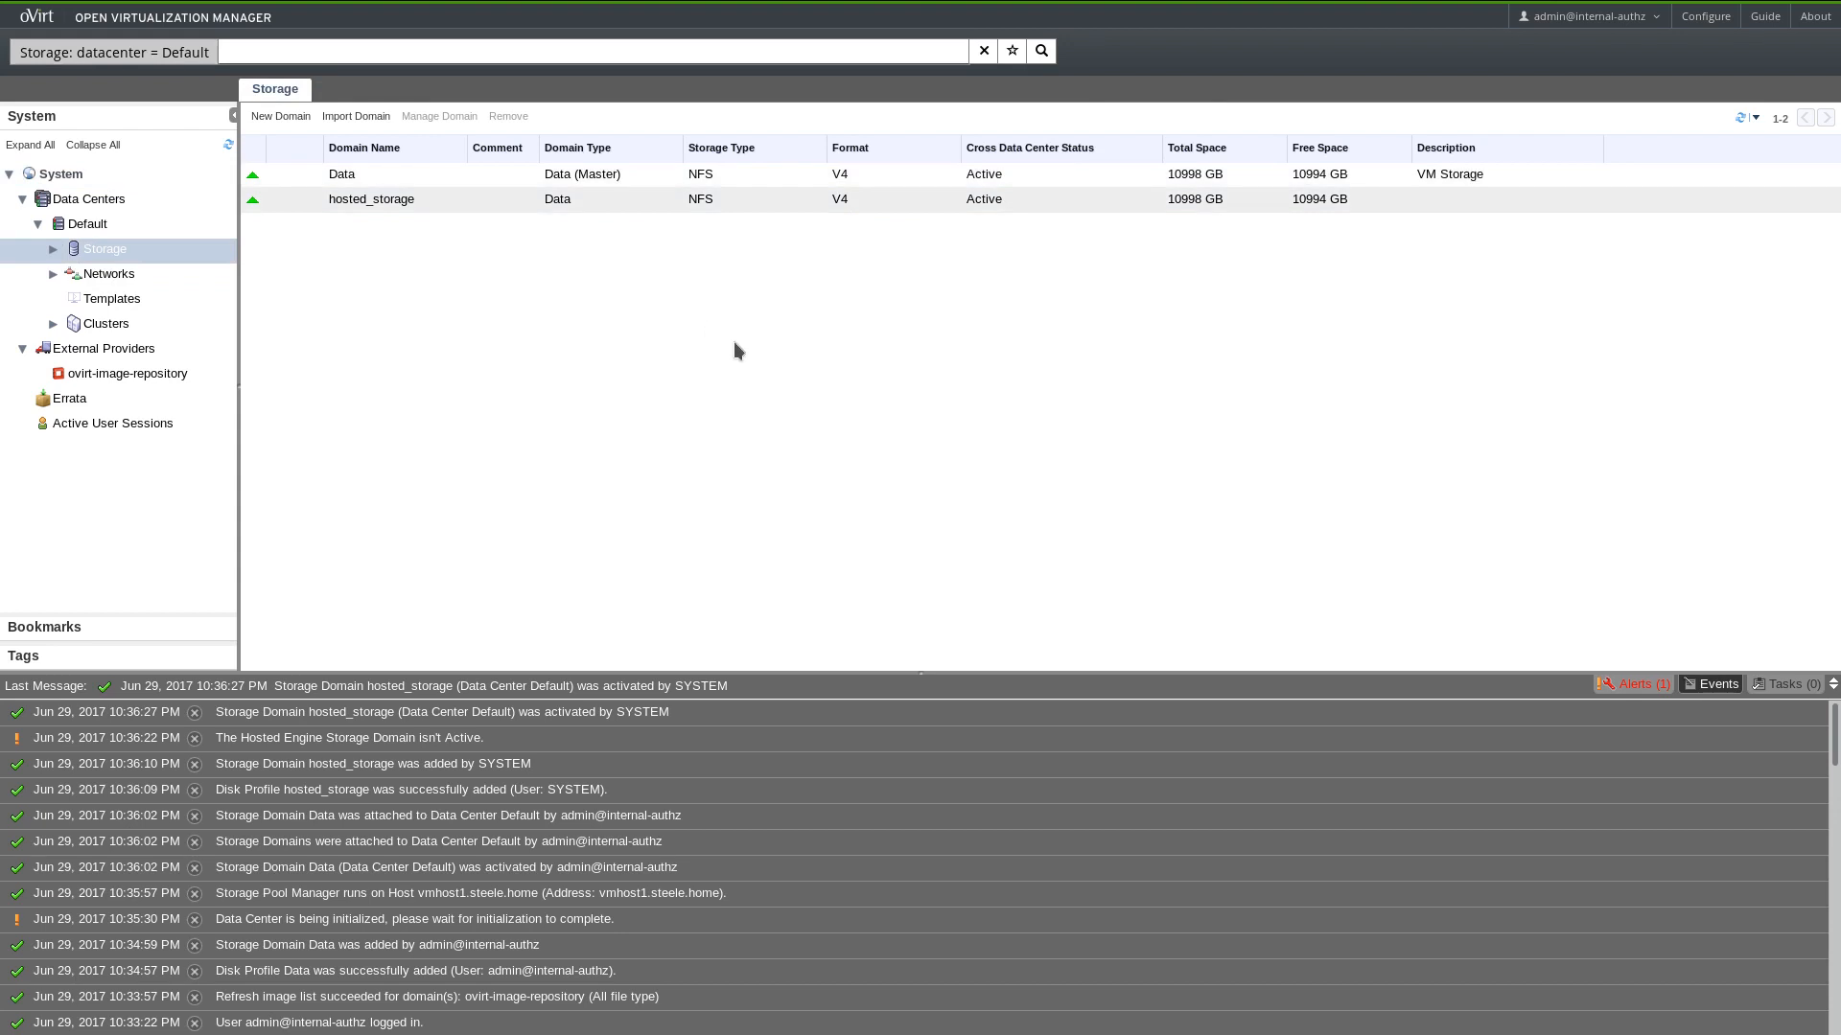
click(67, 175)
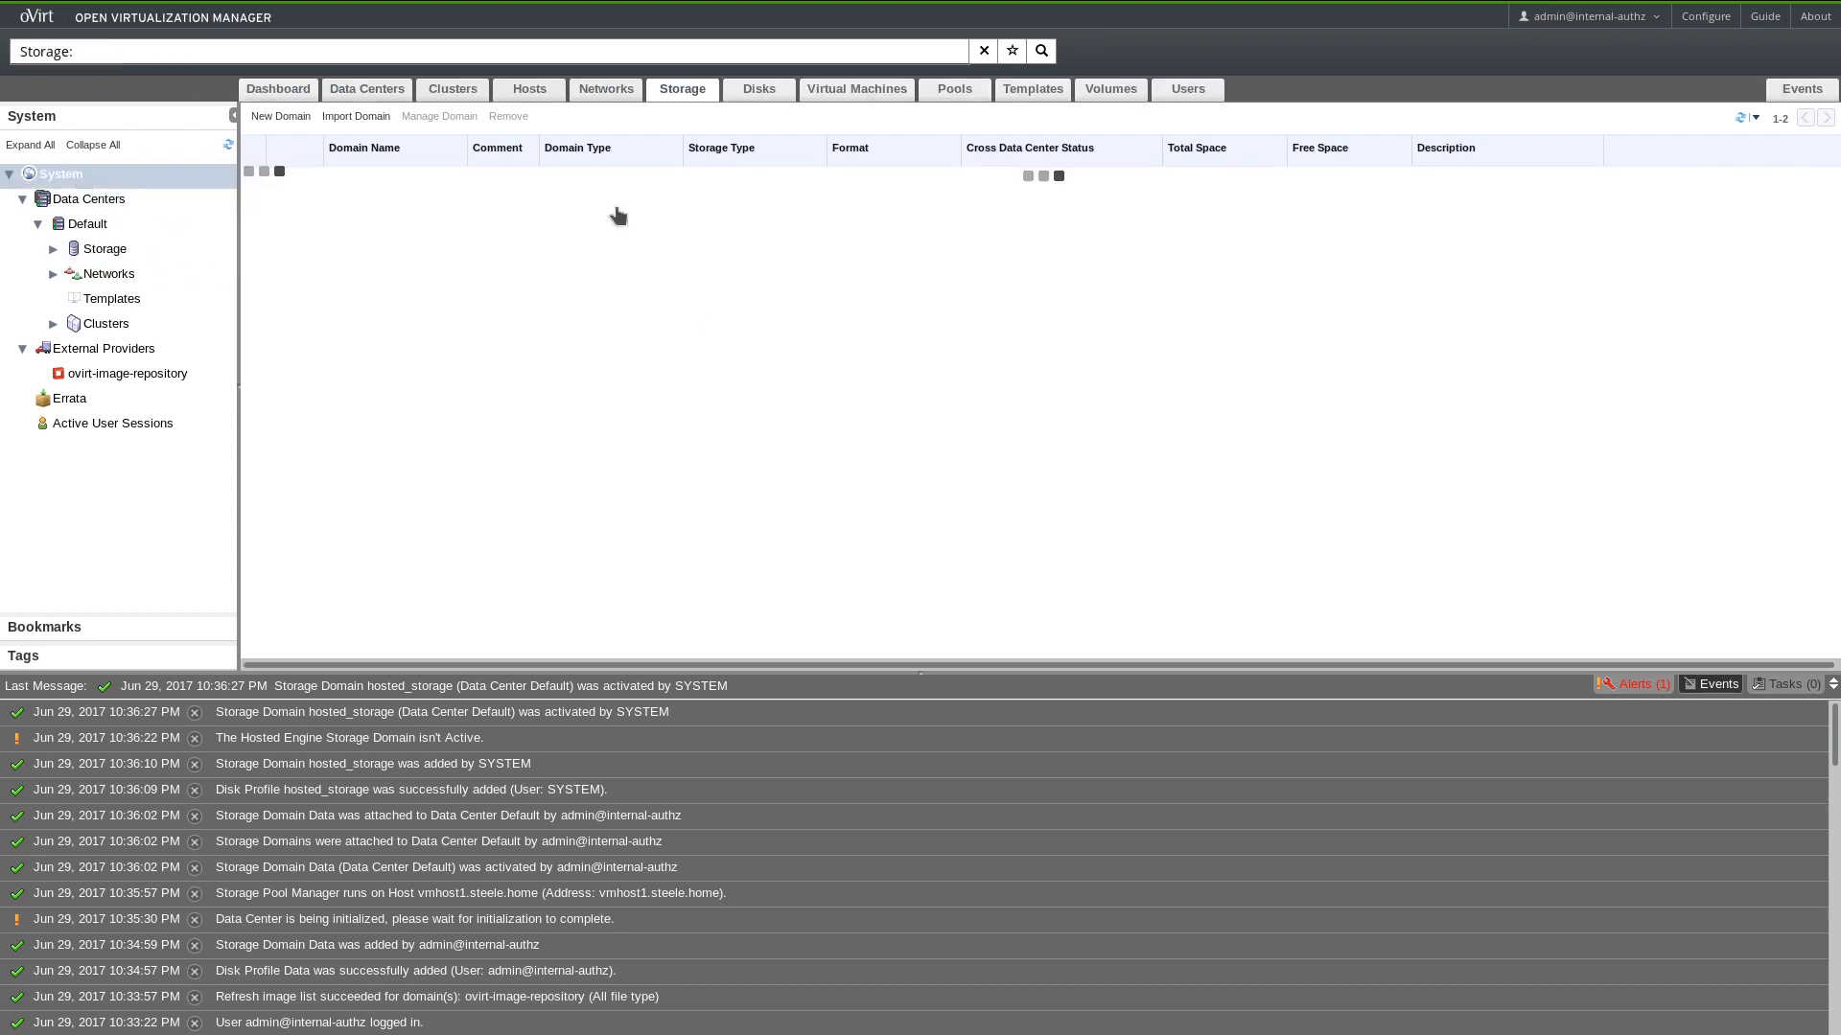
click(852, 96)
click(820, 175)
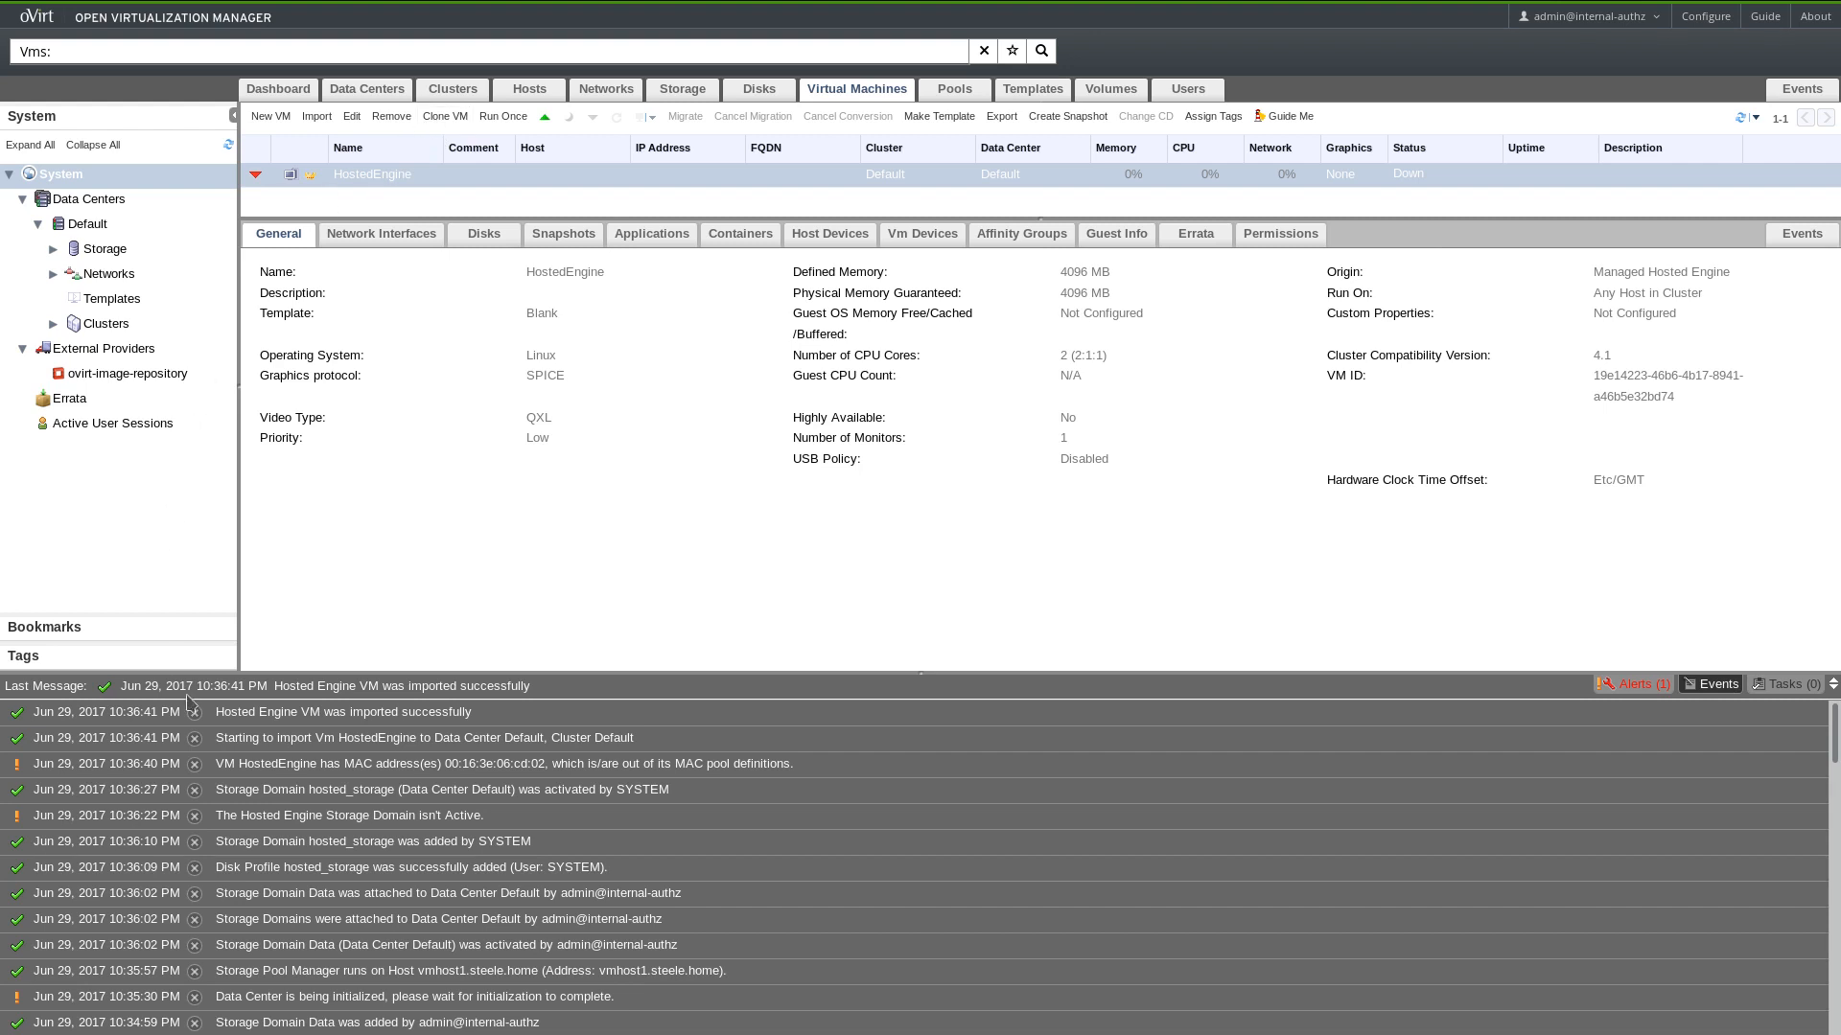
drag(949, 674, 821, 1014)
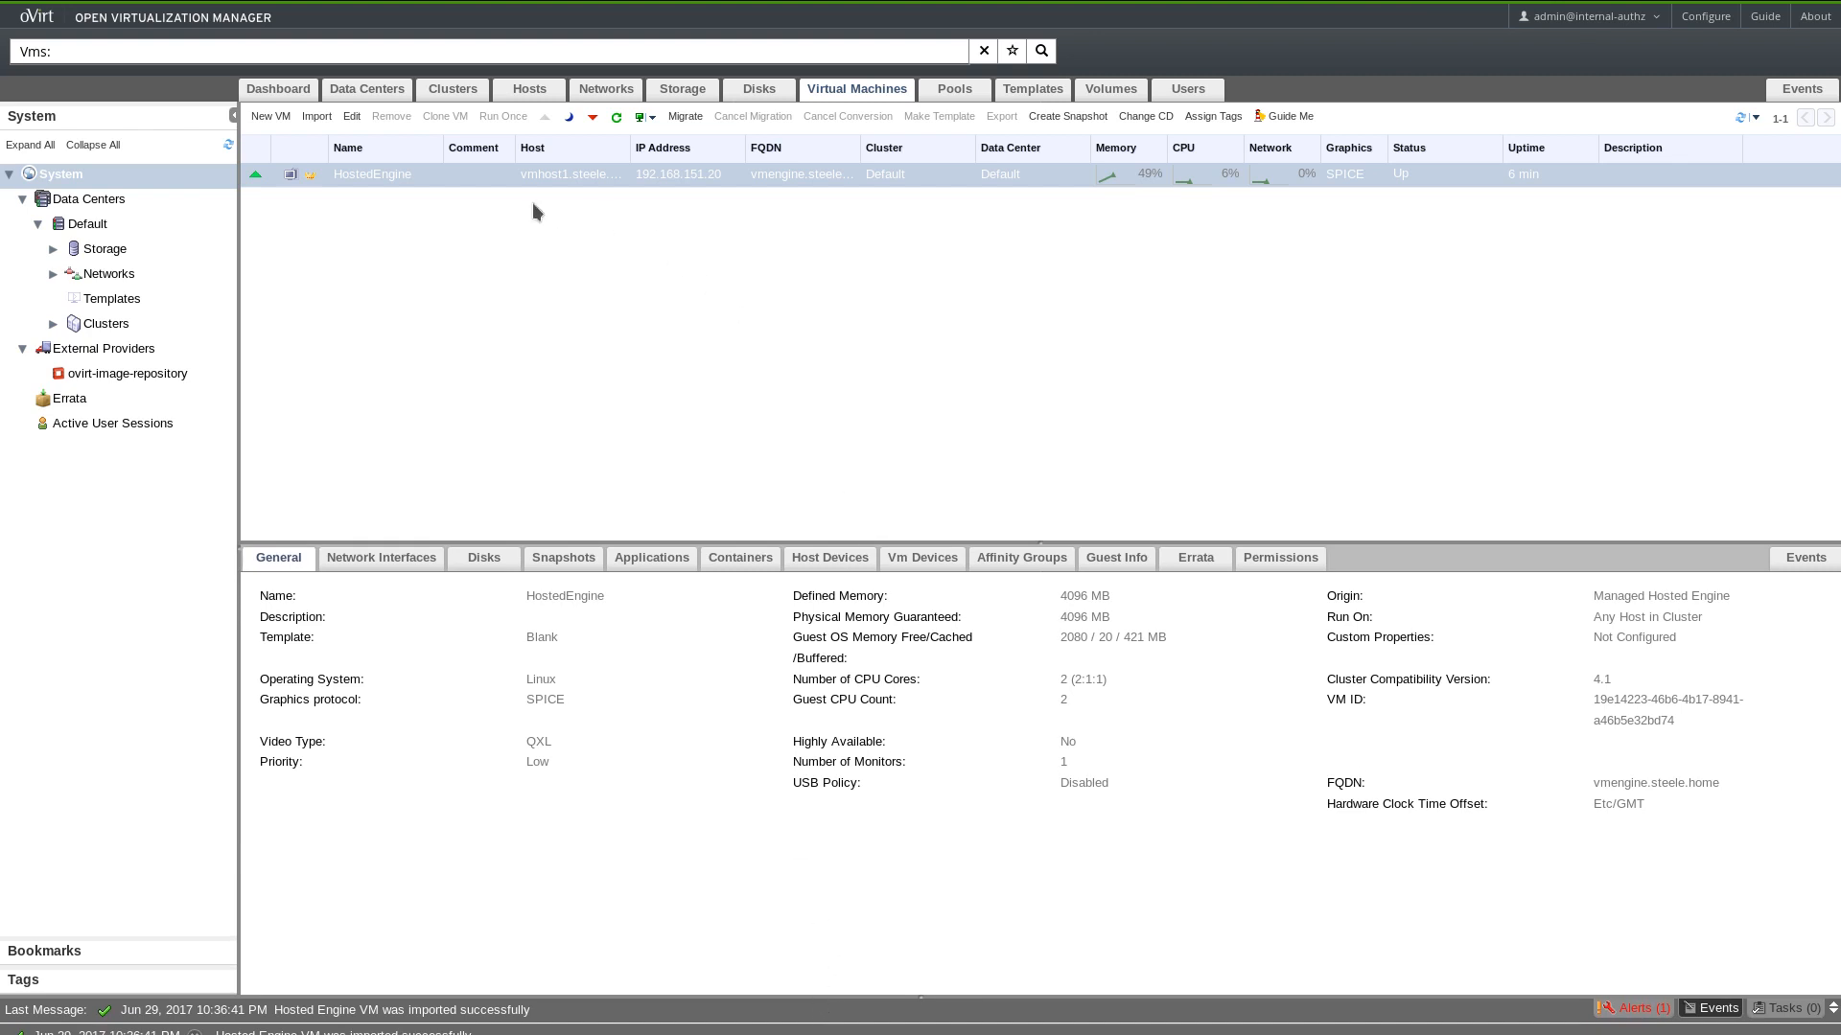
Start another NFS storage domain in the Default data center with export path nas01:/iso and domain function ISO.
click(152, 252)
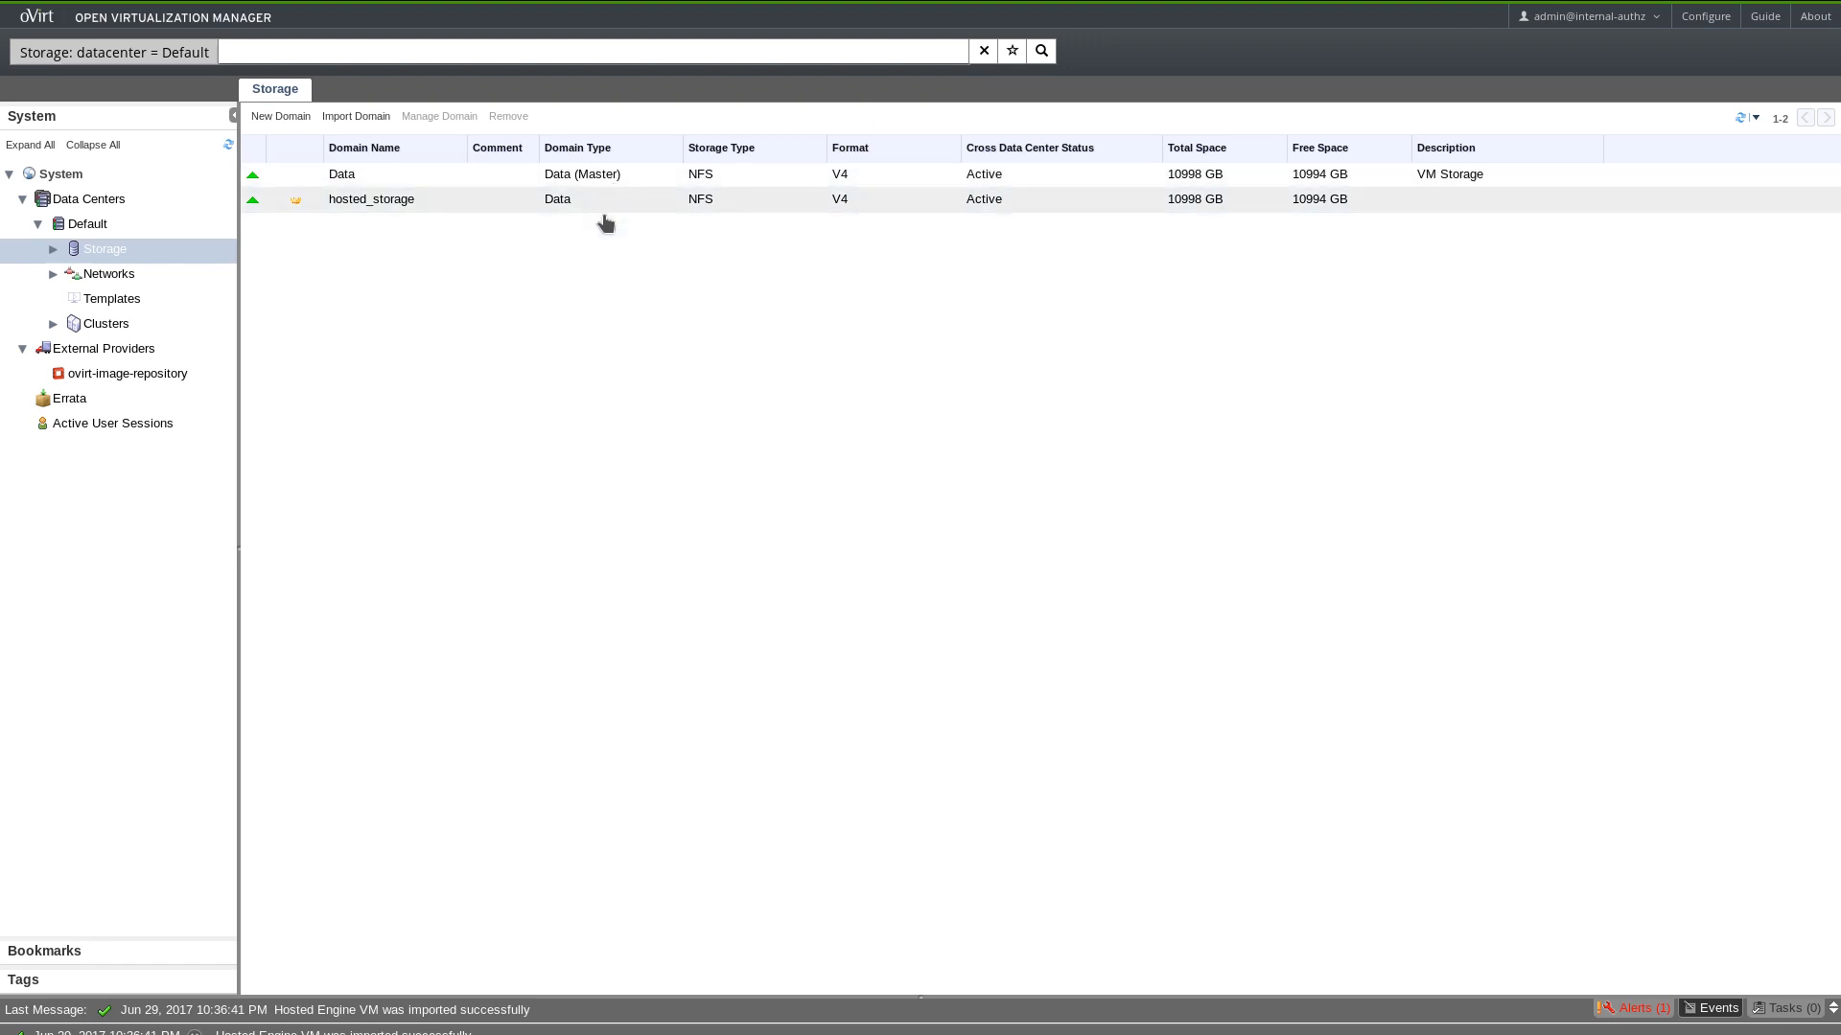
click(285, 125)
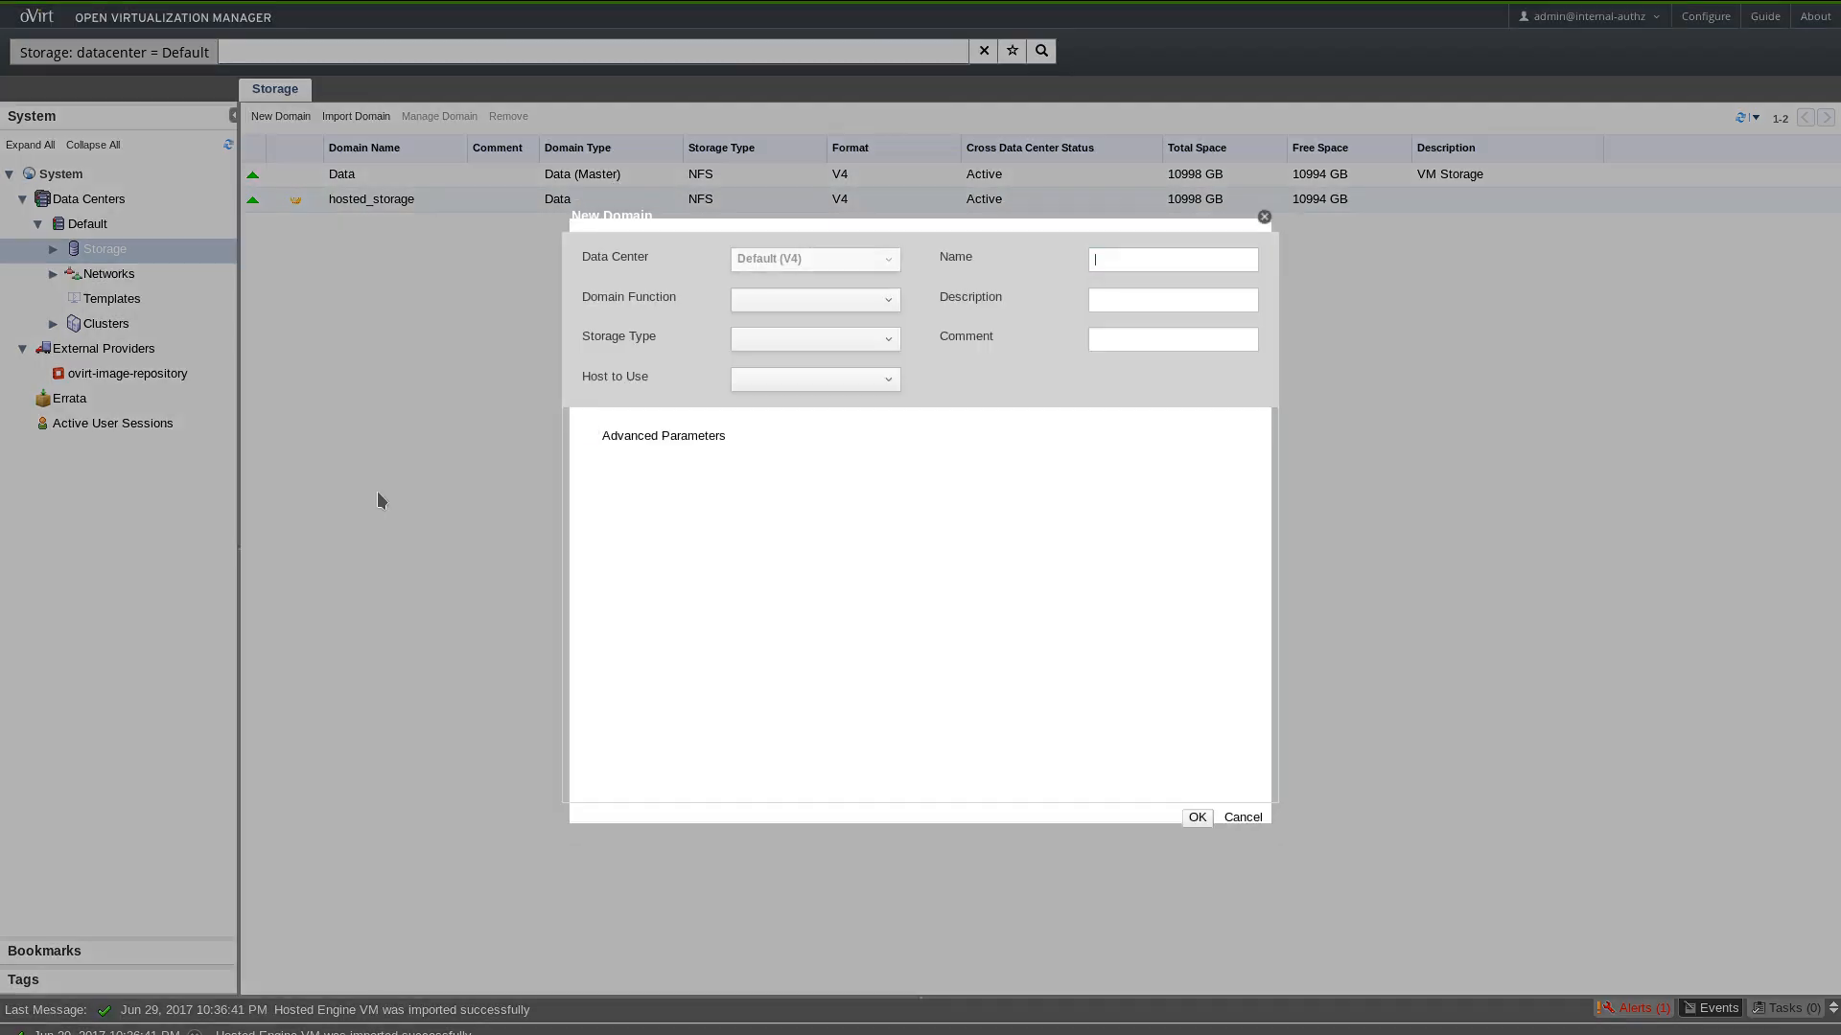
click(878, 436)
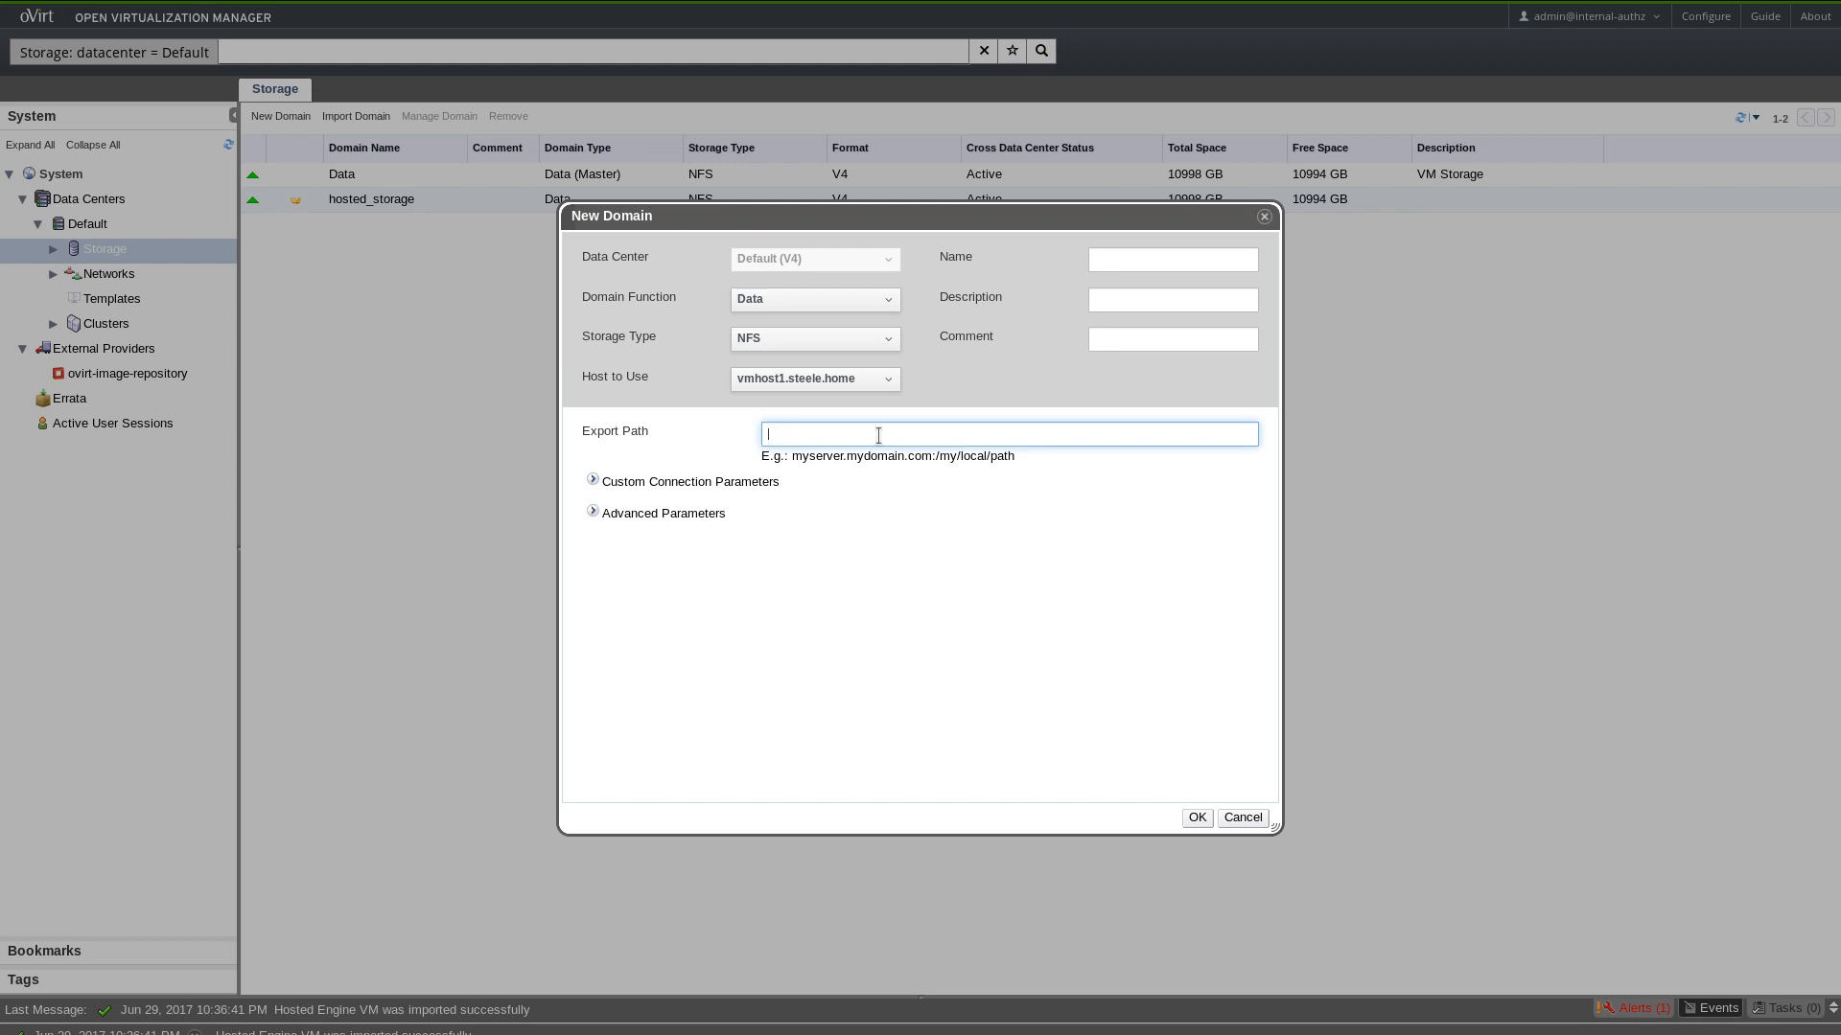
text(nas01:/iso)
click(753, 301)
click(759, 356)
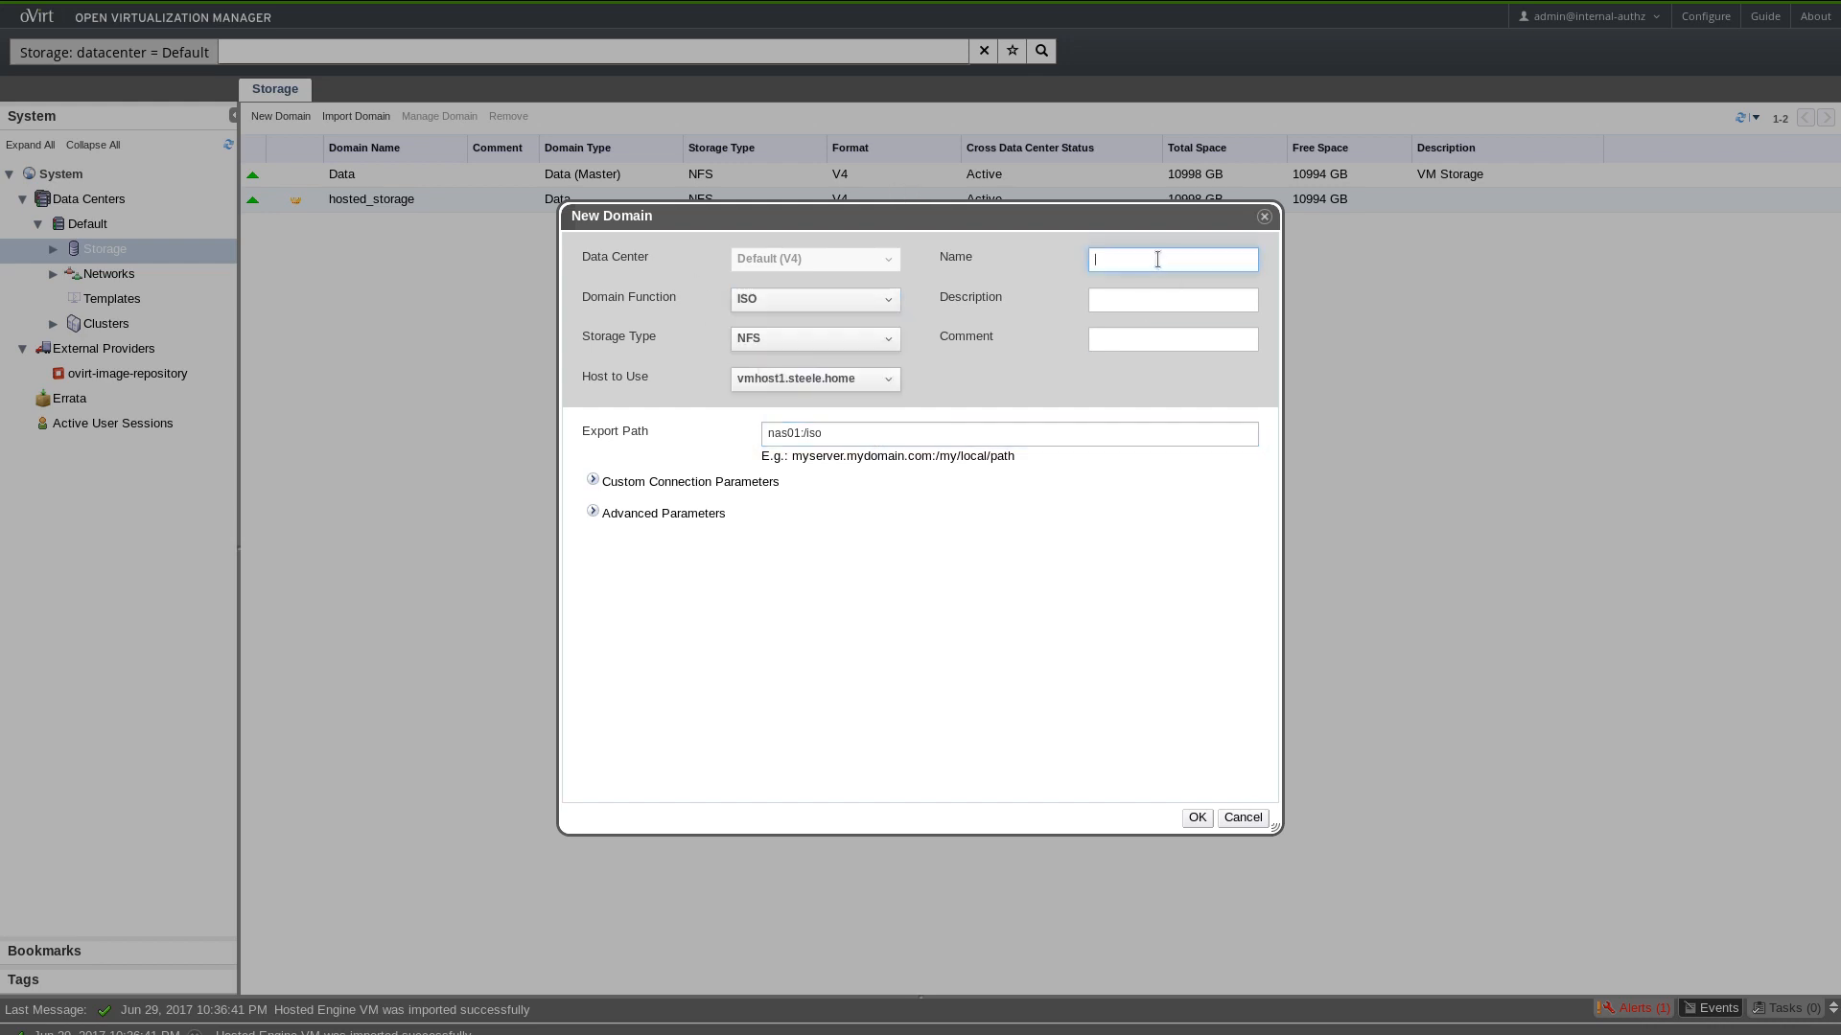
Name the storage domain ISO, describe it as ISOs, and create it.
text(ISO)
key(Tab)
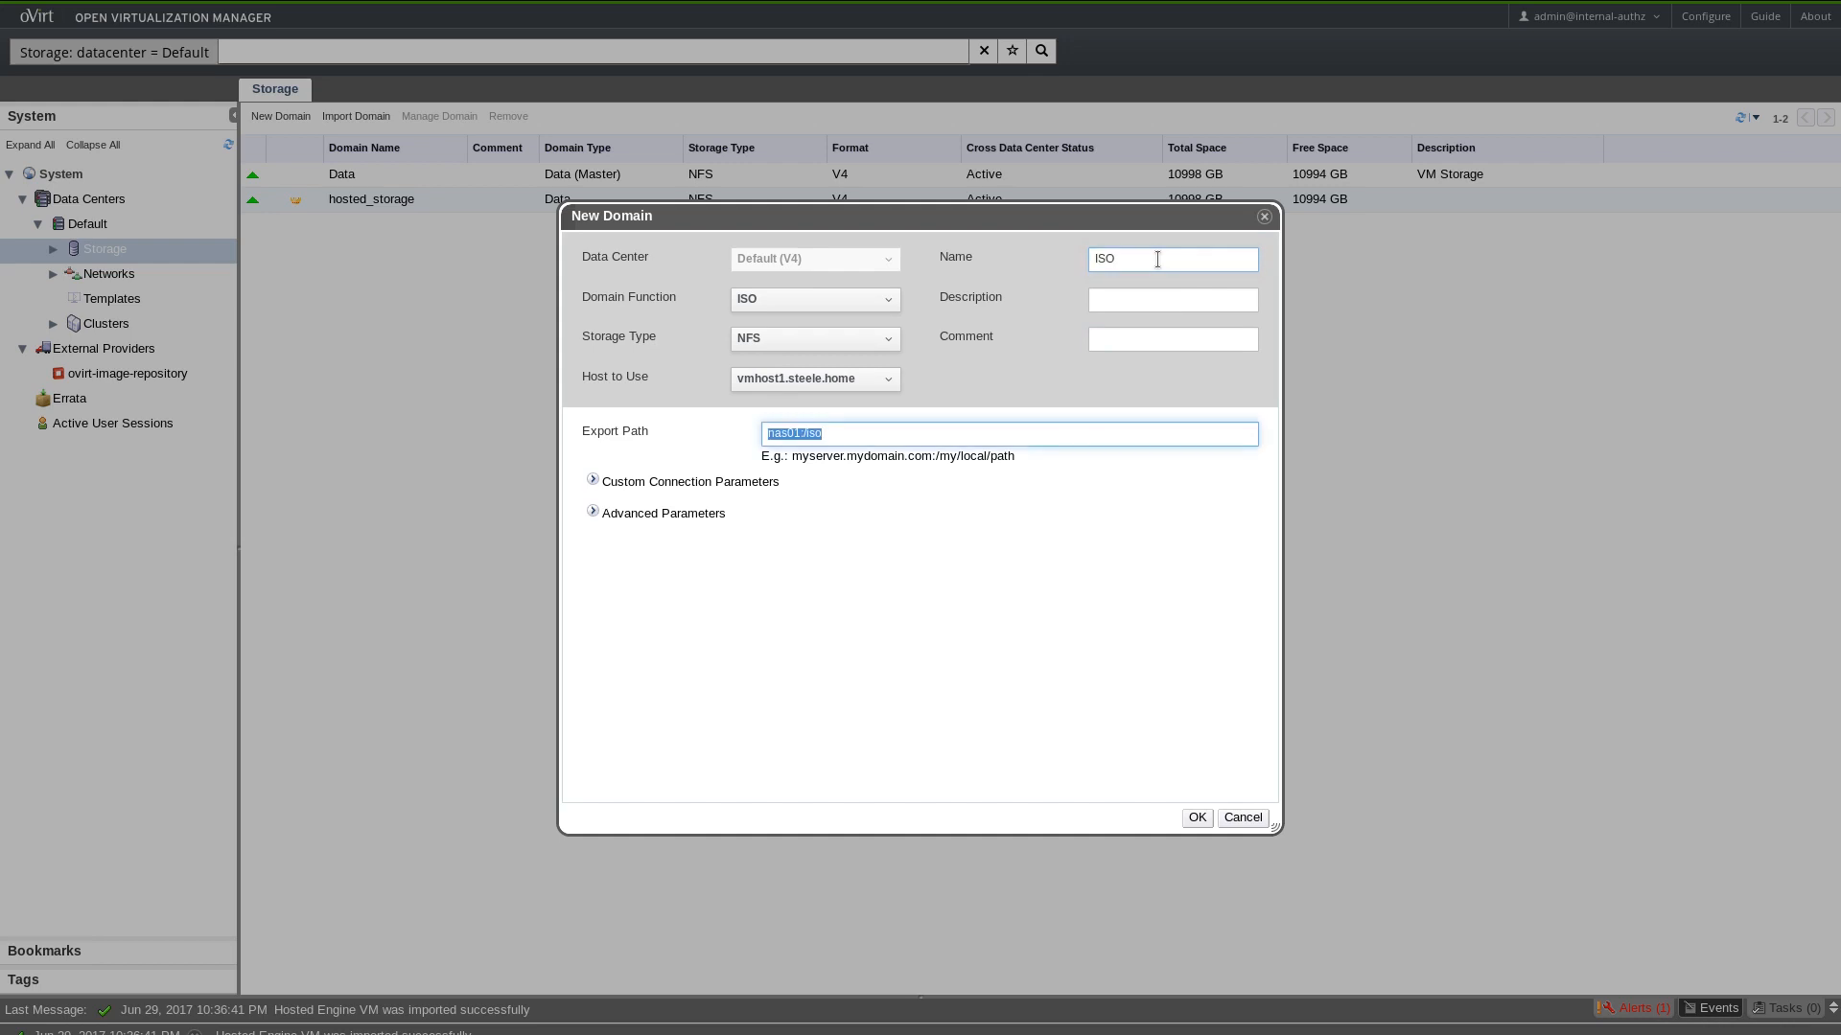
click(1122, 290)
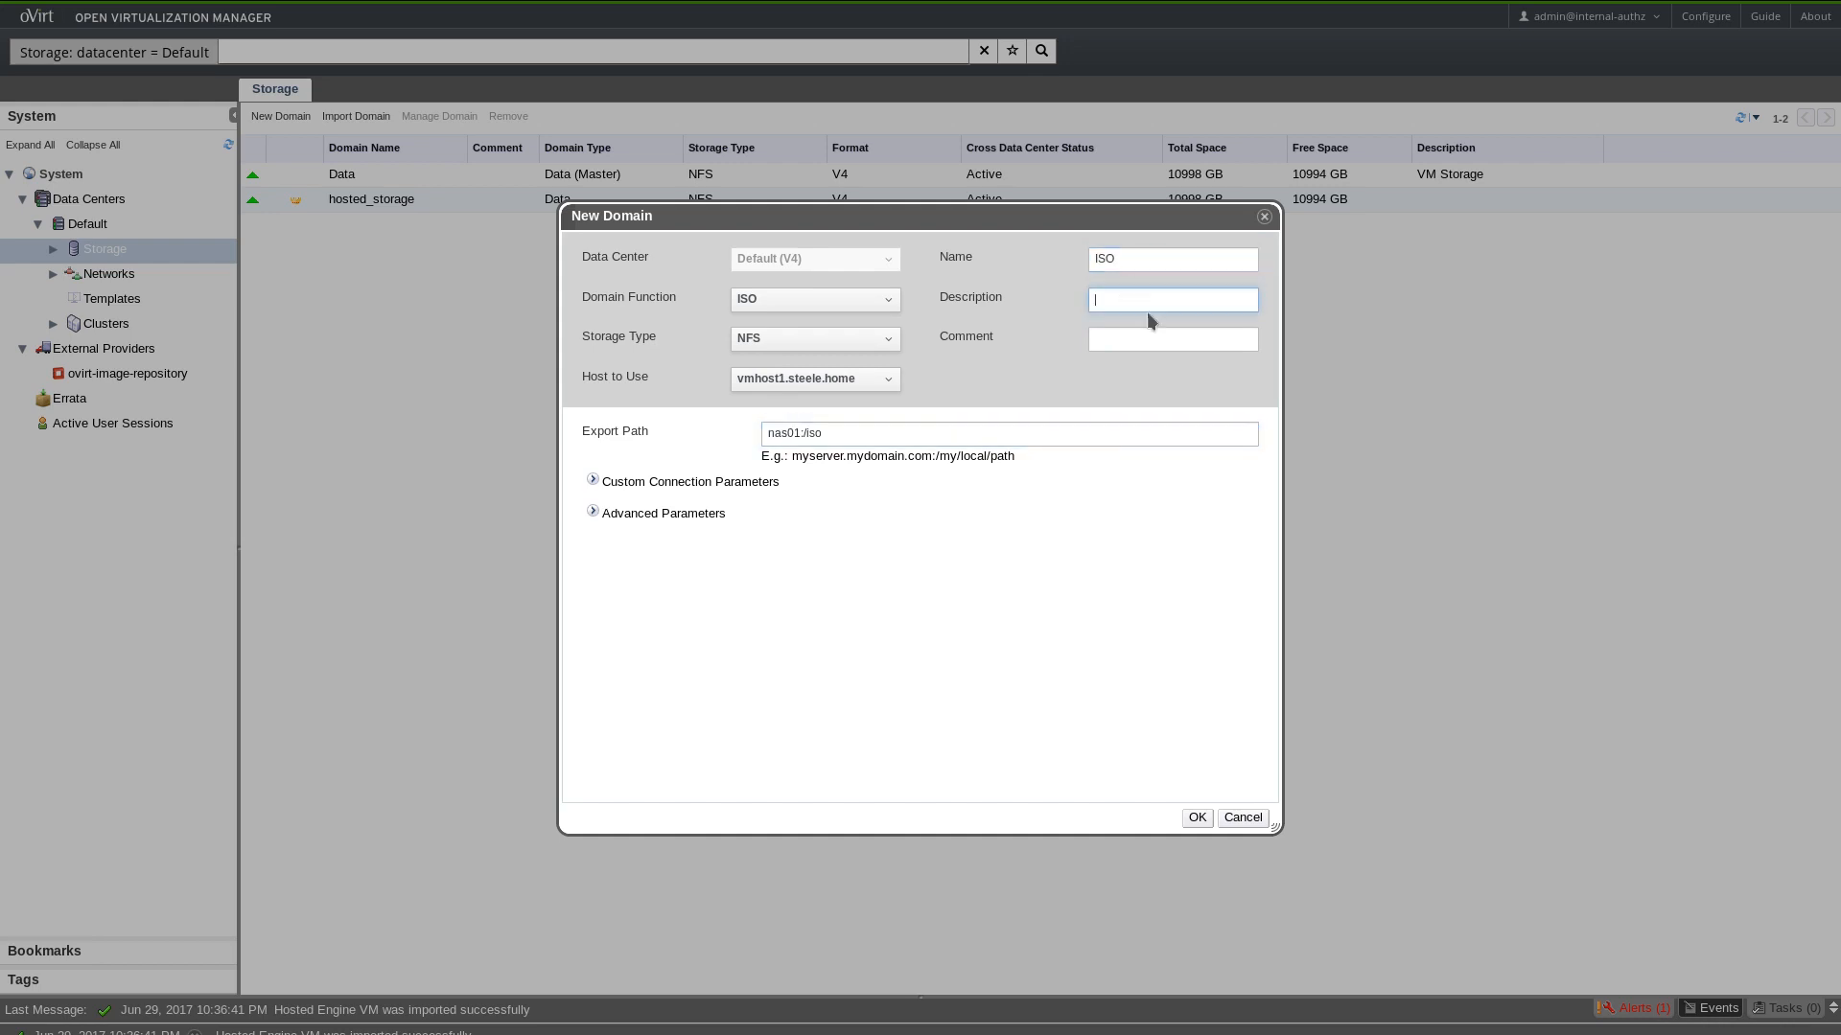
text(OS)
key(BackSpace)
key(BackSpace)
text(OS)
key(BackSpace)
key(BackSpace)
text(ISOs)
click(1197, 817)
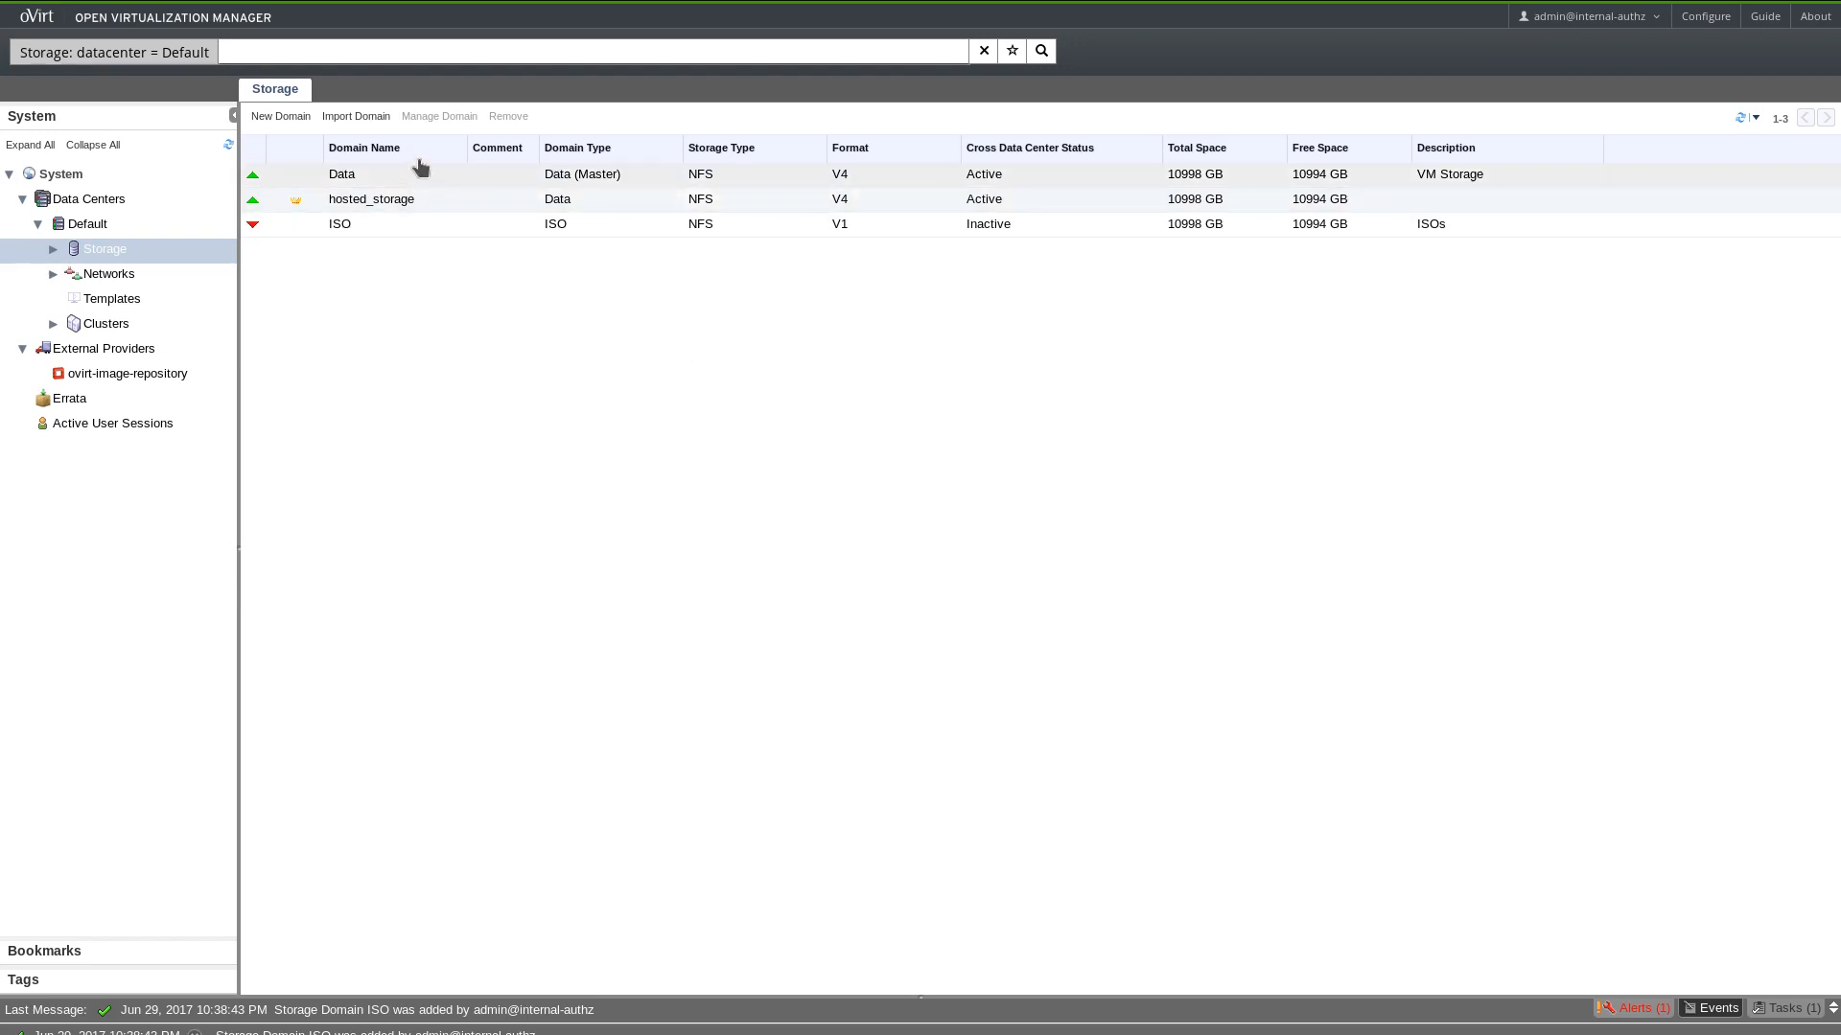
Start a new NFS storage domain in the Default data center with domain function Export.
click(288, 118)
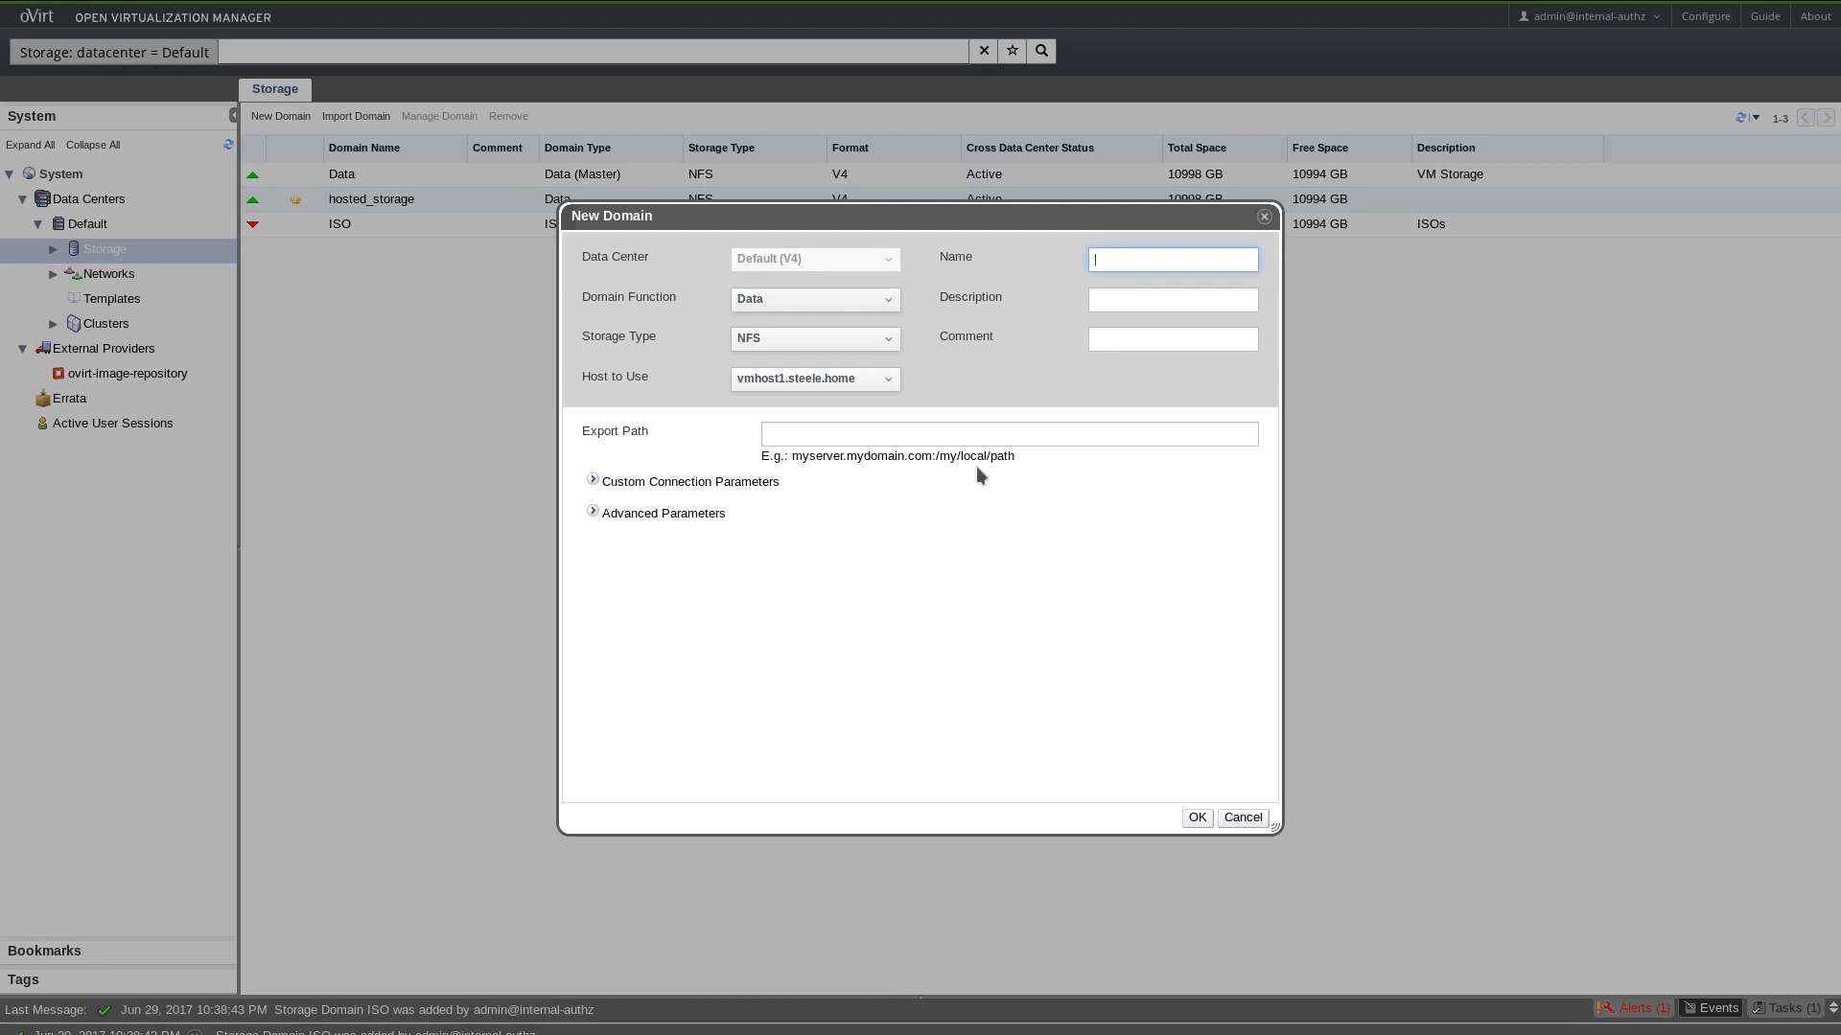
click(844, 311)
click(817, 343)
click(810, 299)
click(810, 300)
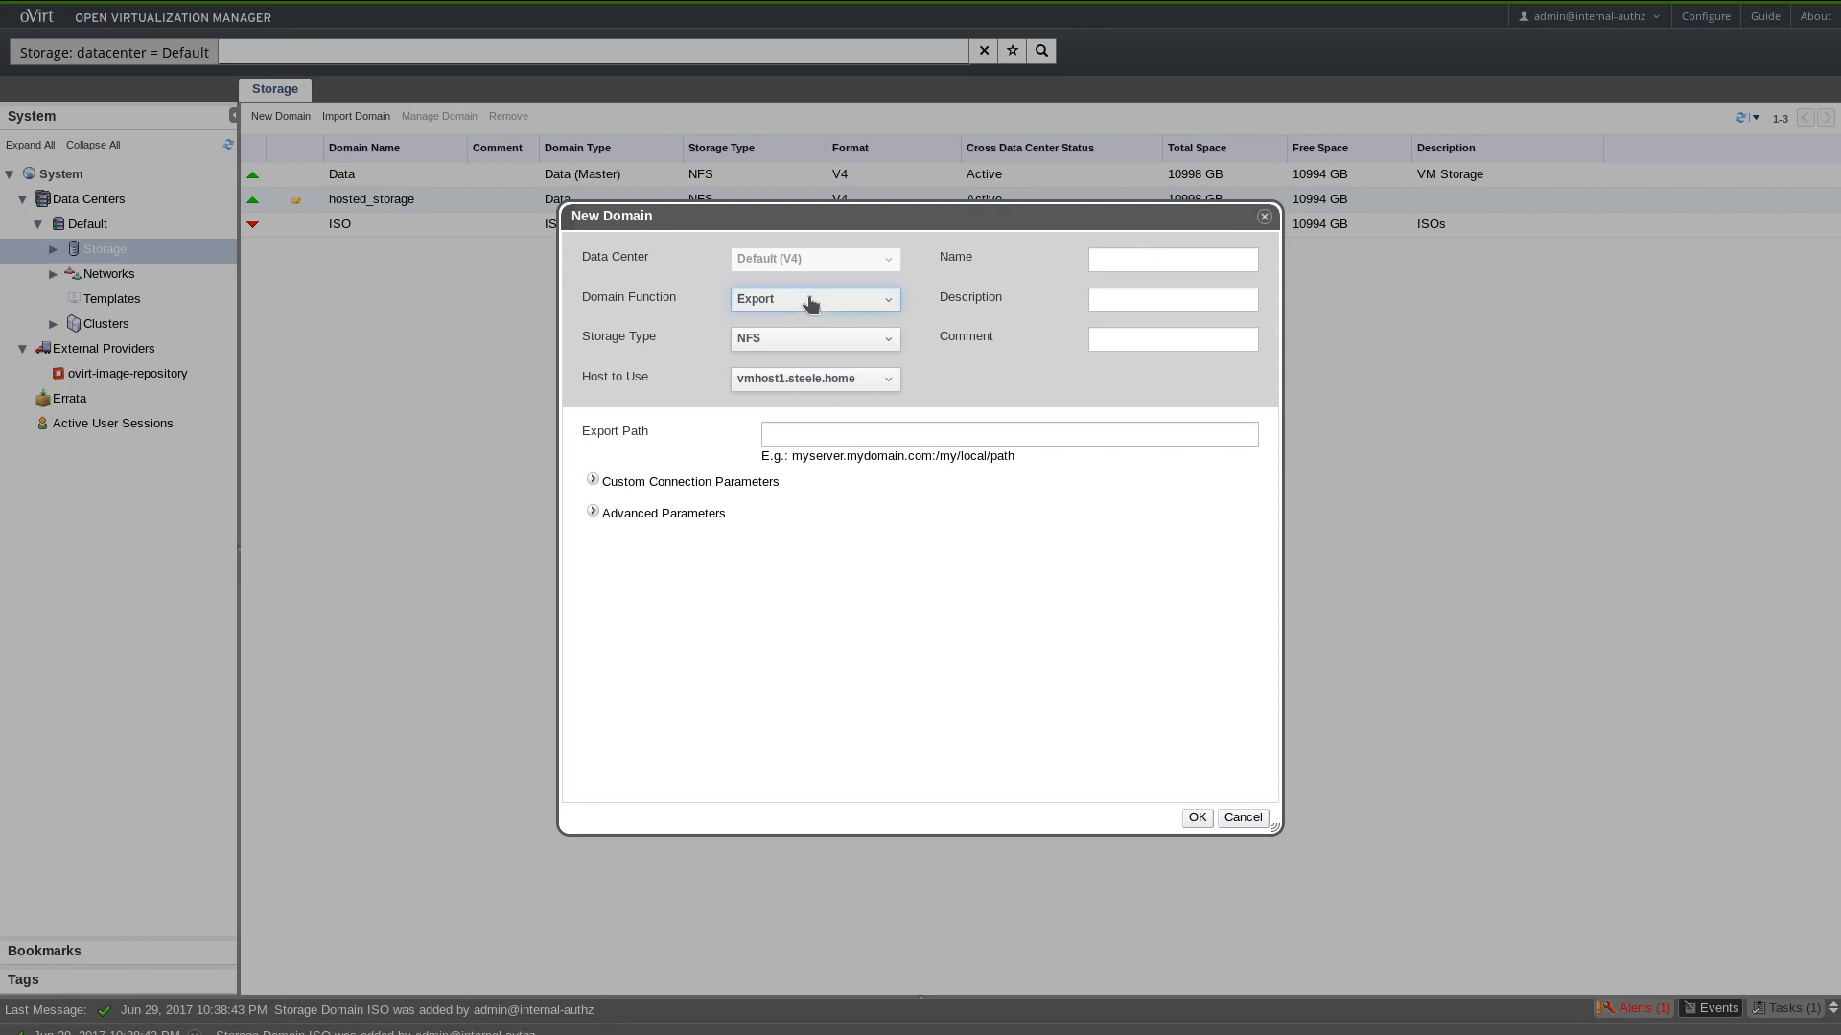
Name the storage domain Export and enter Export as its description.
click(1129, 260)
text(Ex)
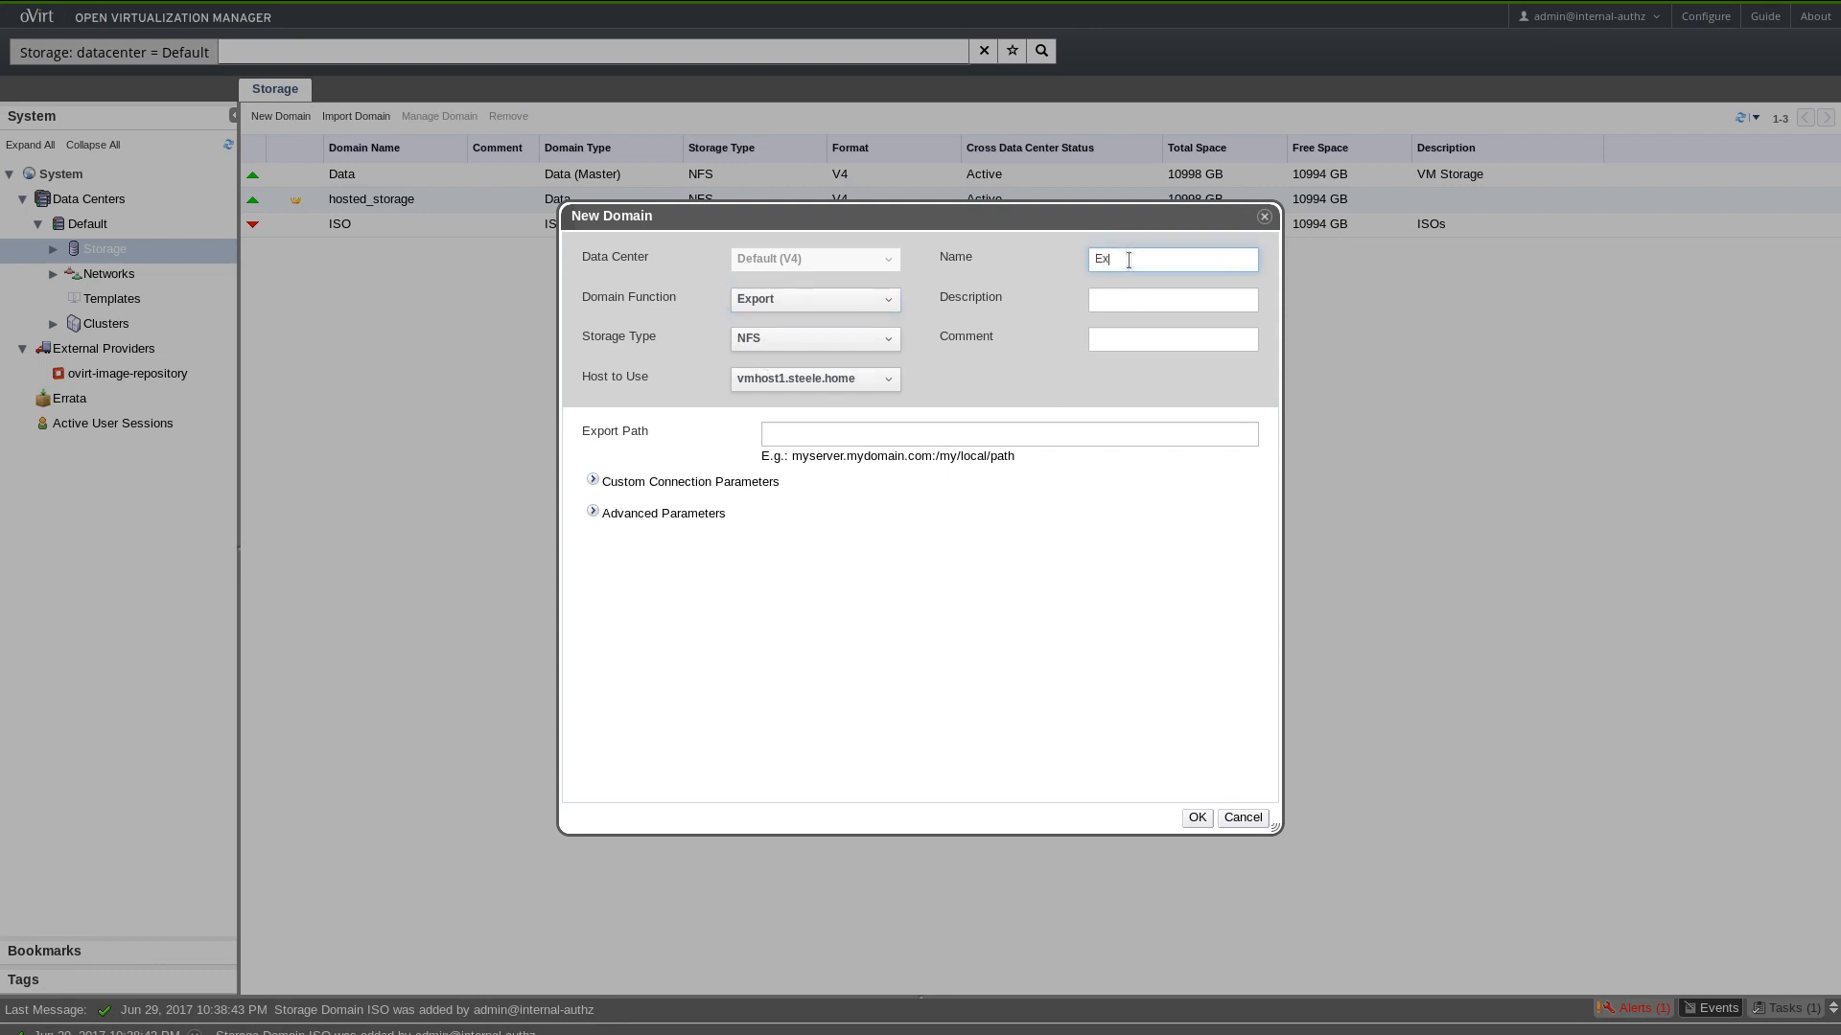
text(port)
key(Tab)
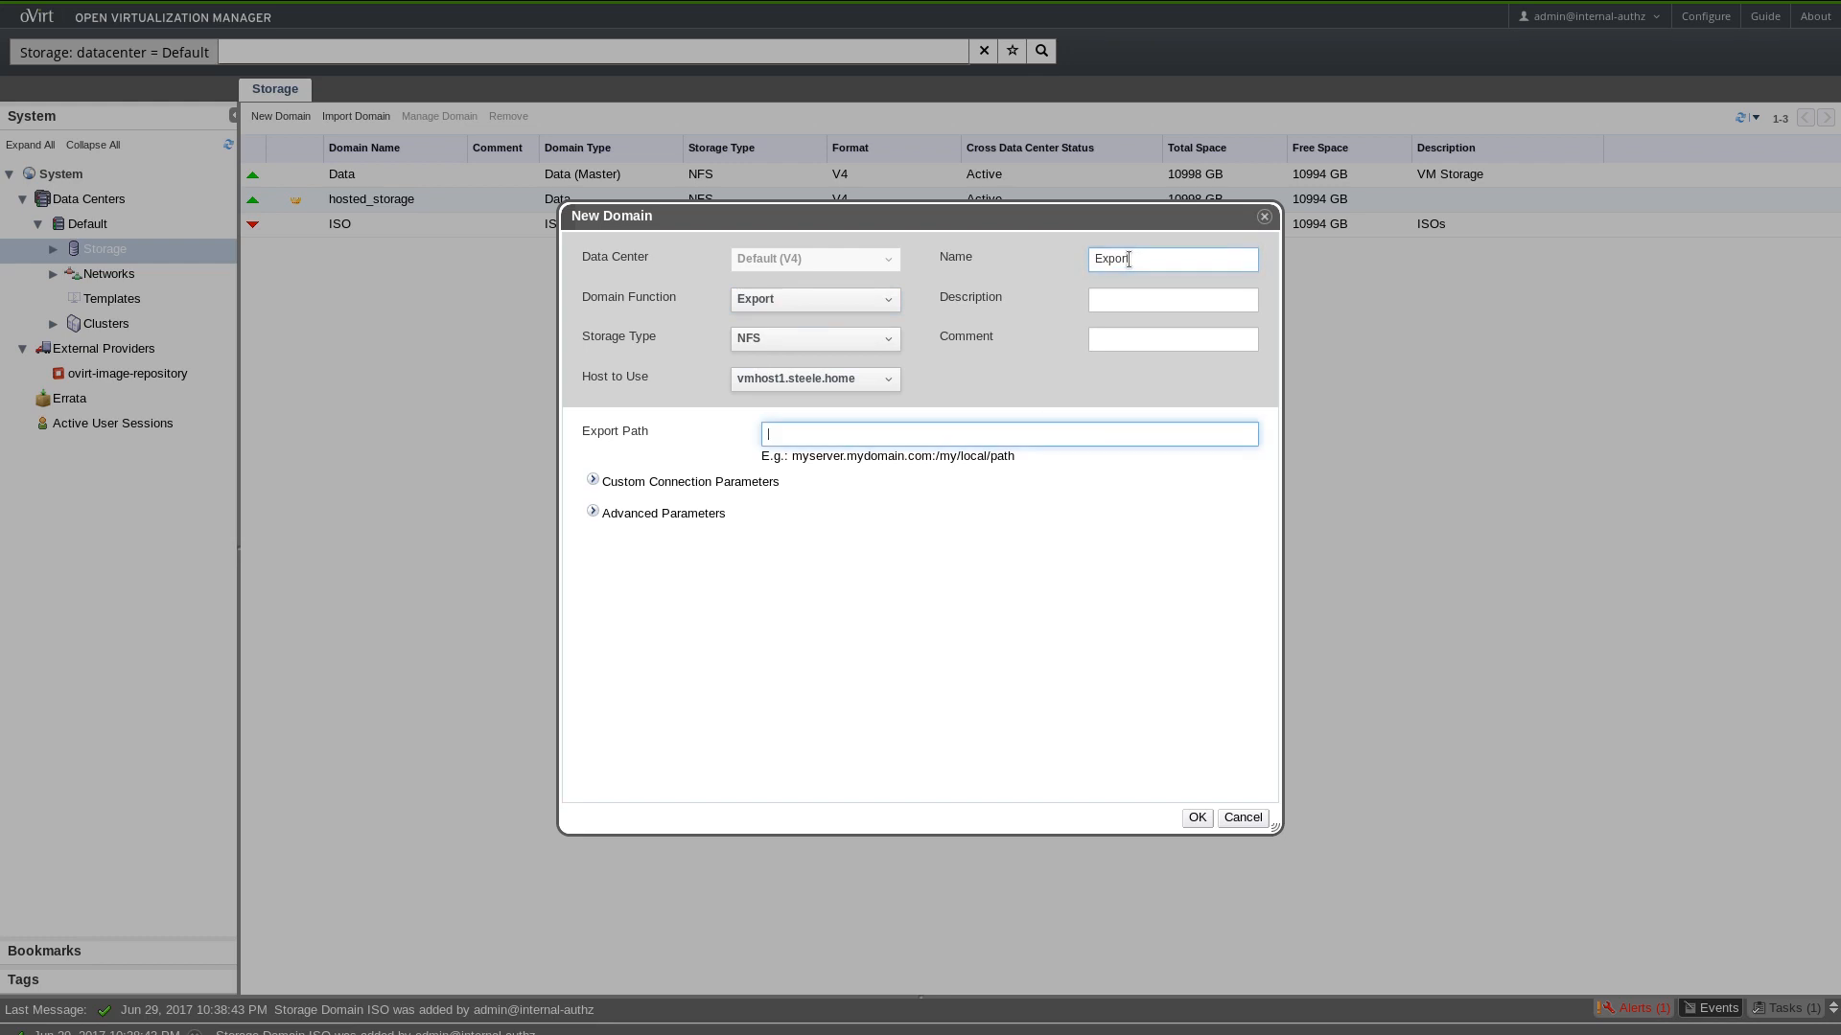
click(1124, 296)
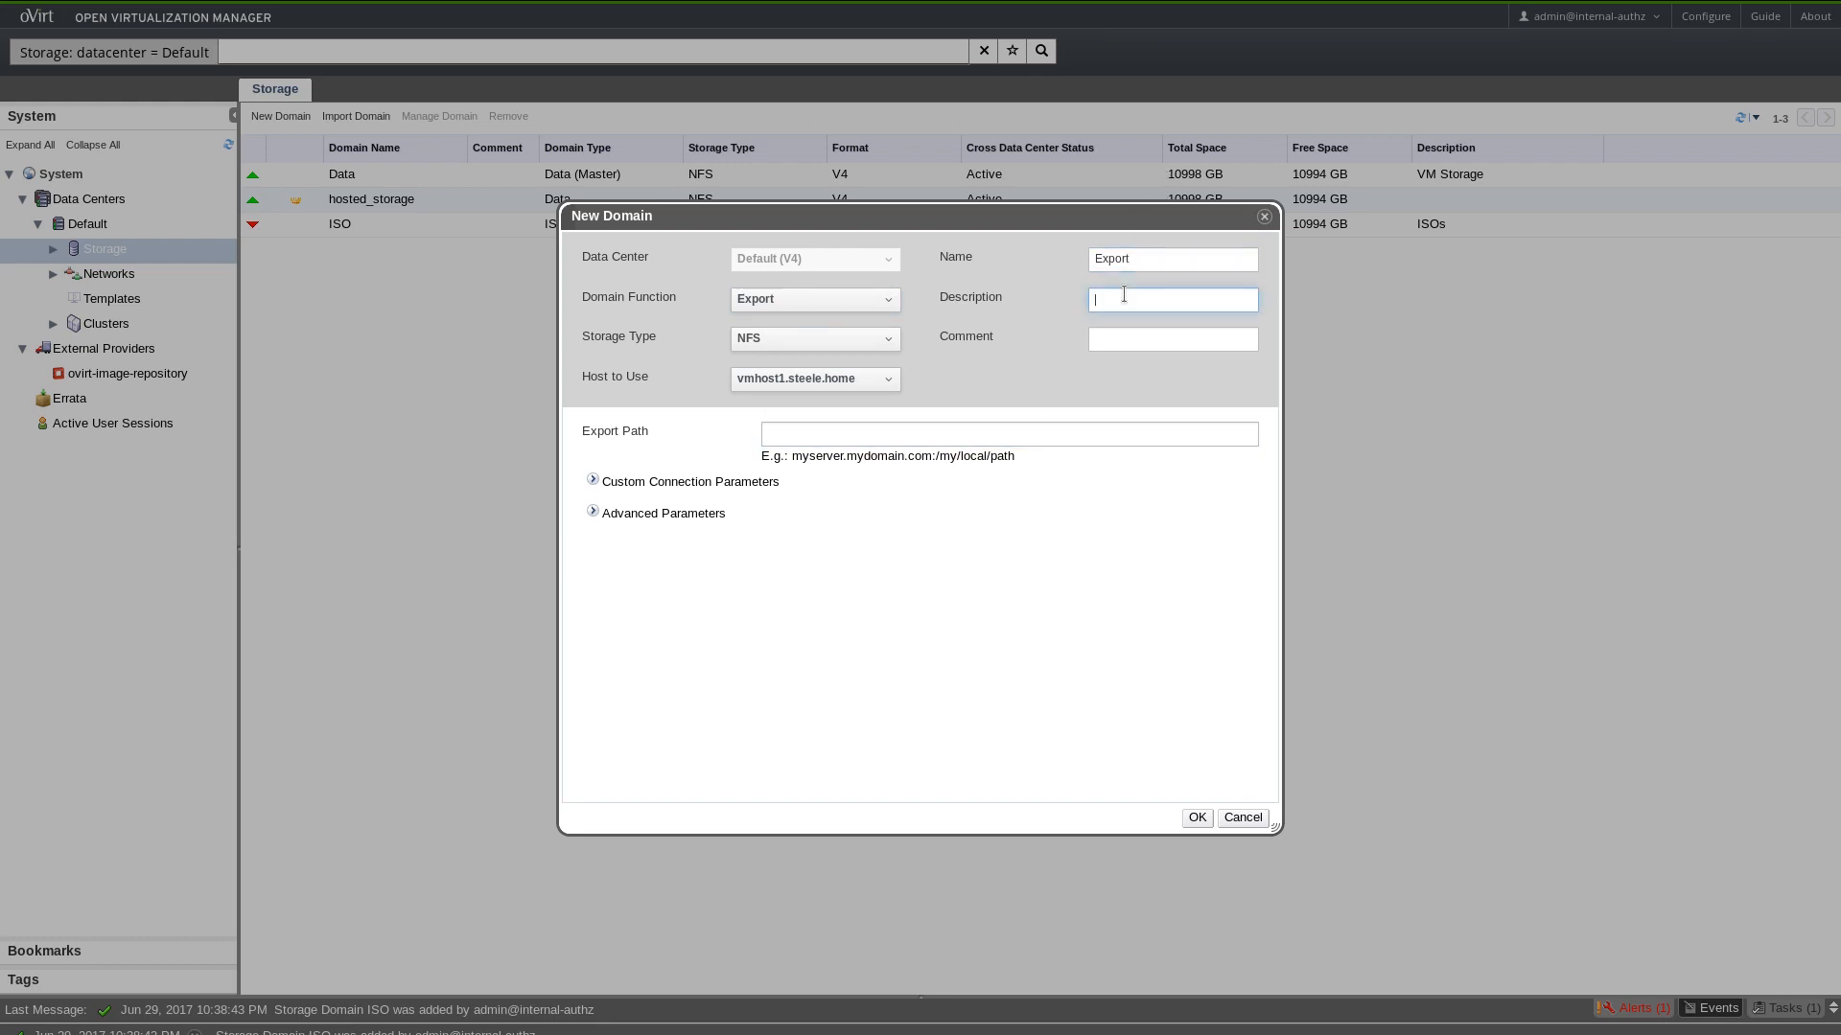
text(Expo)
key(BackSpace)
text(ort)
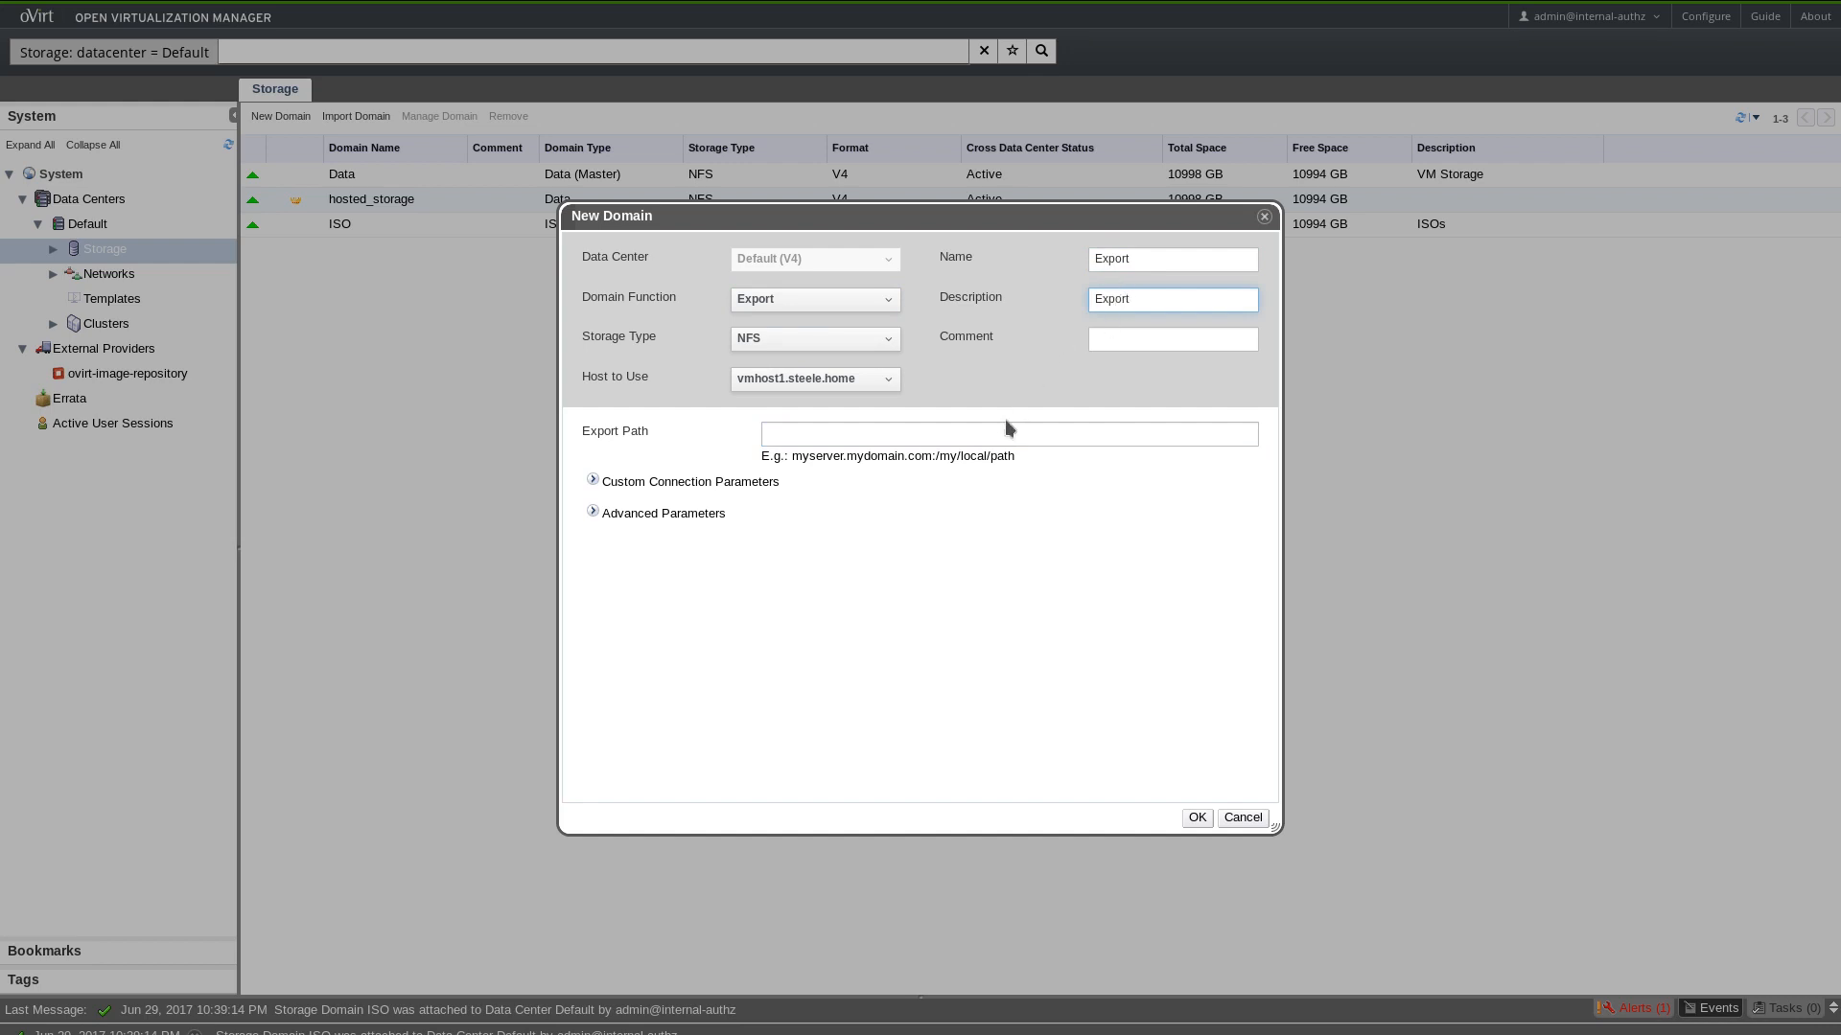
Try to create the Export storage domain with export path nas:/export.
click(1007, 423)
text(nas:/export)
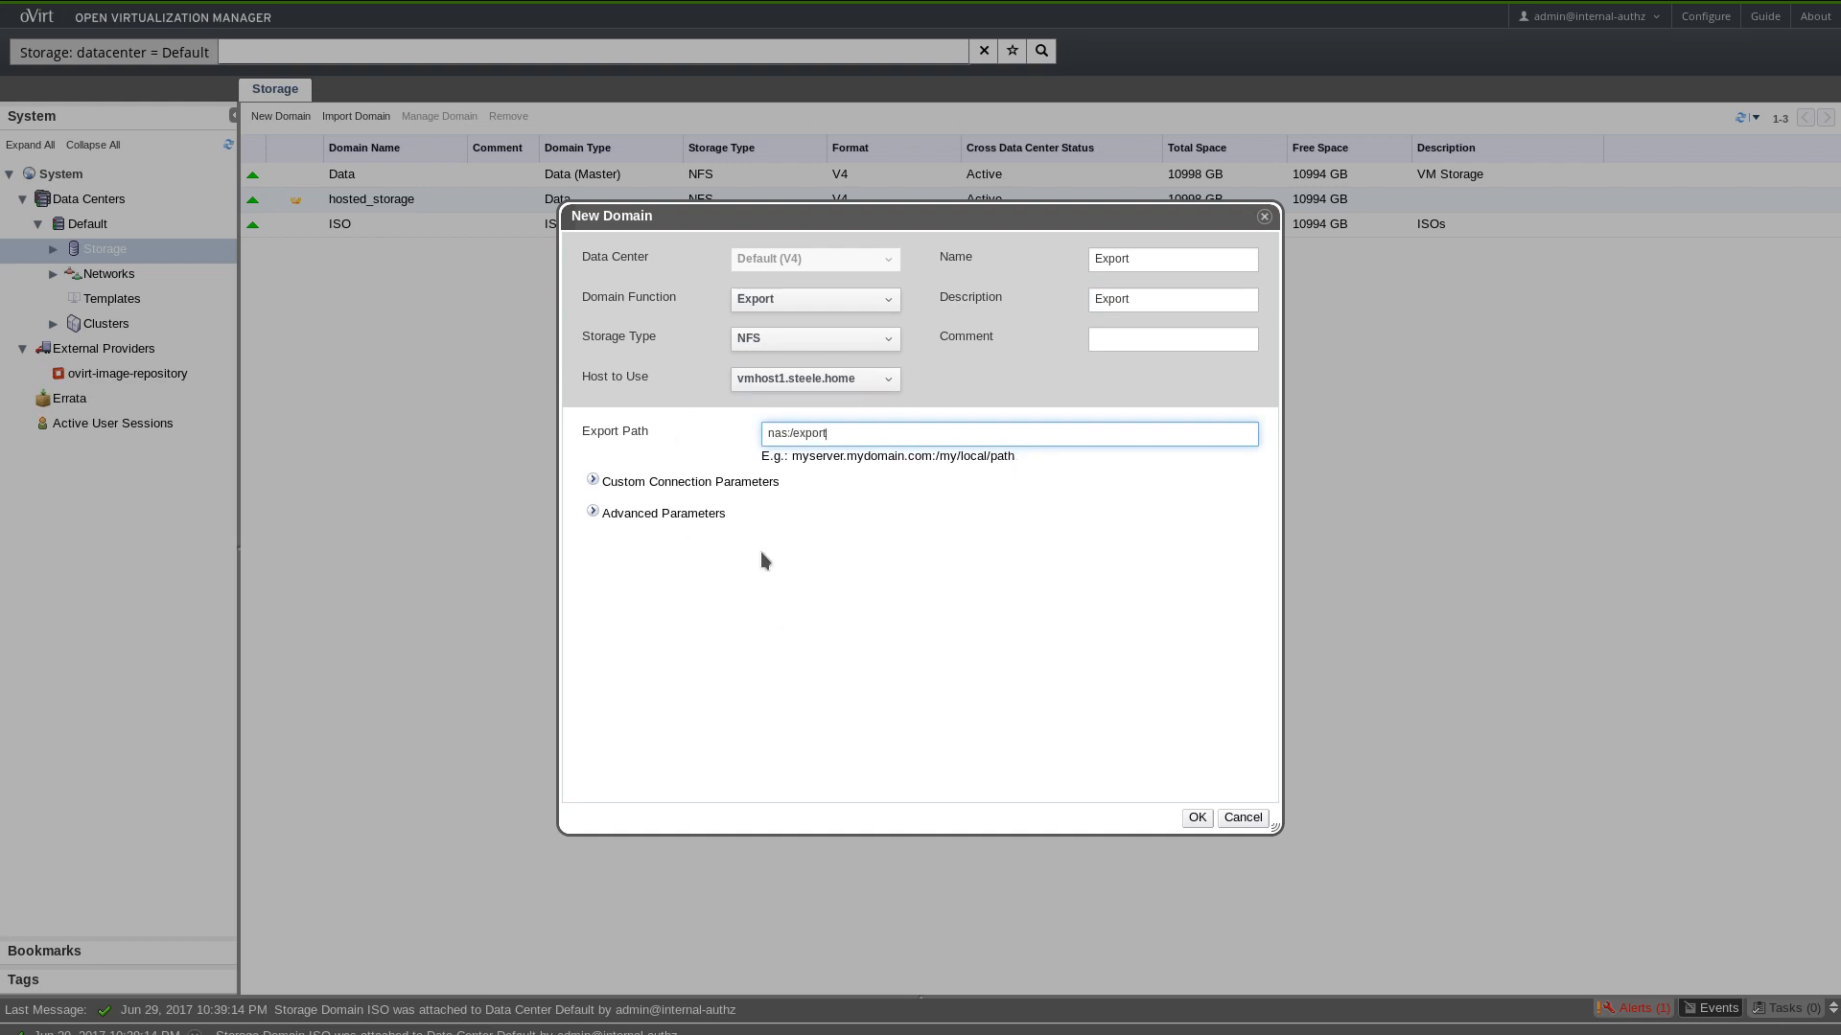
click(1197, 818)
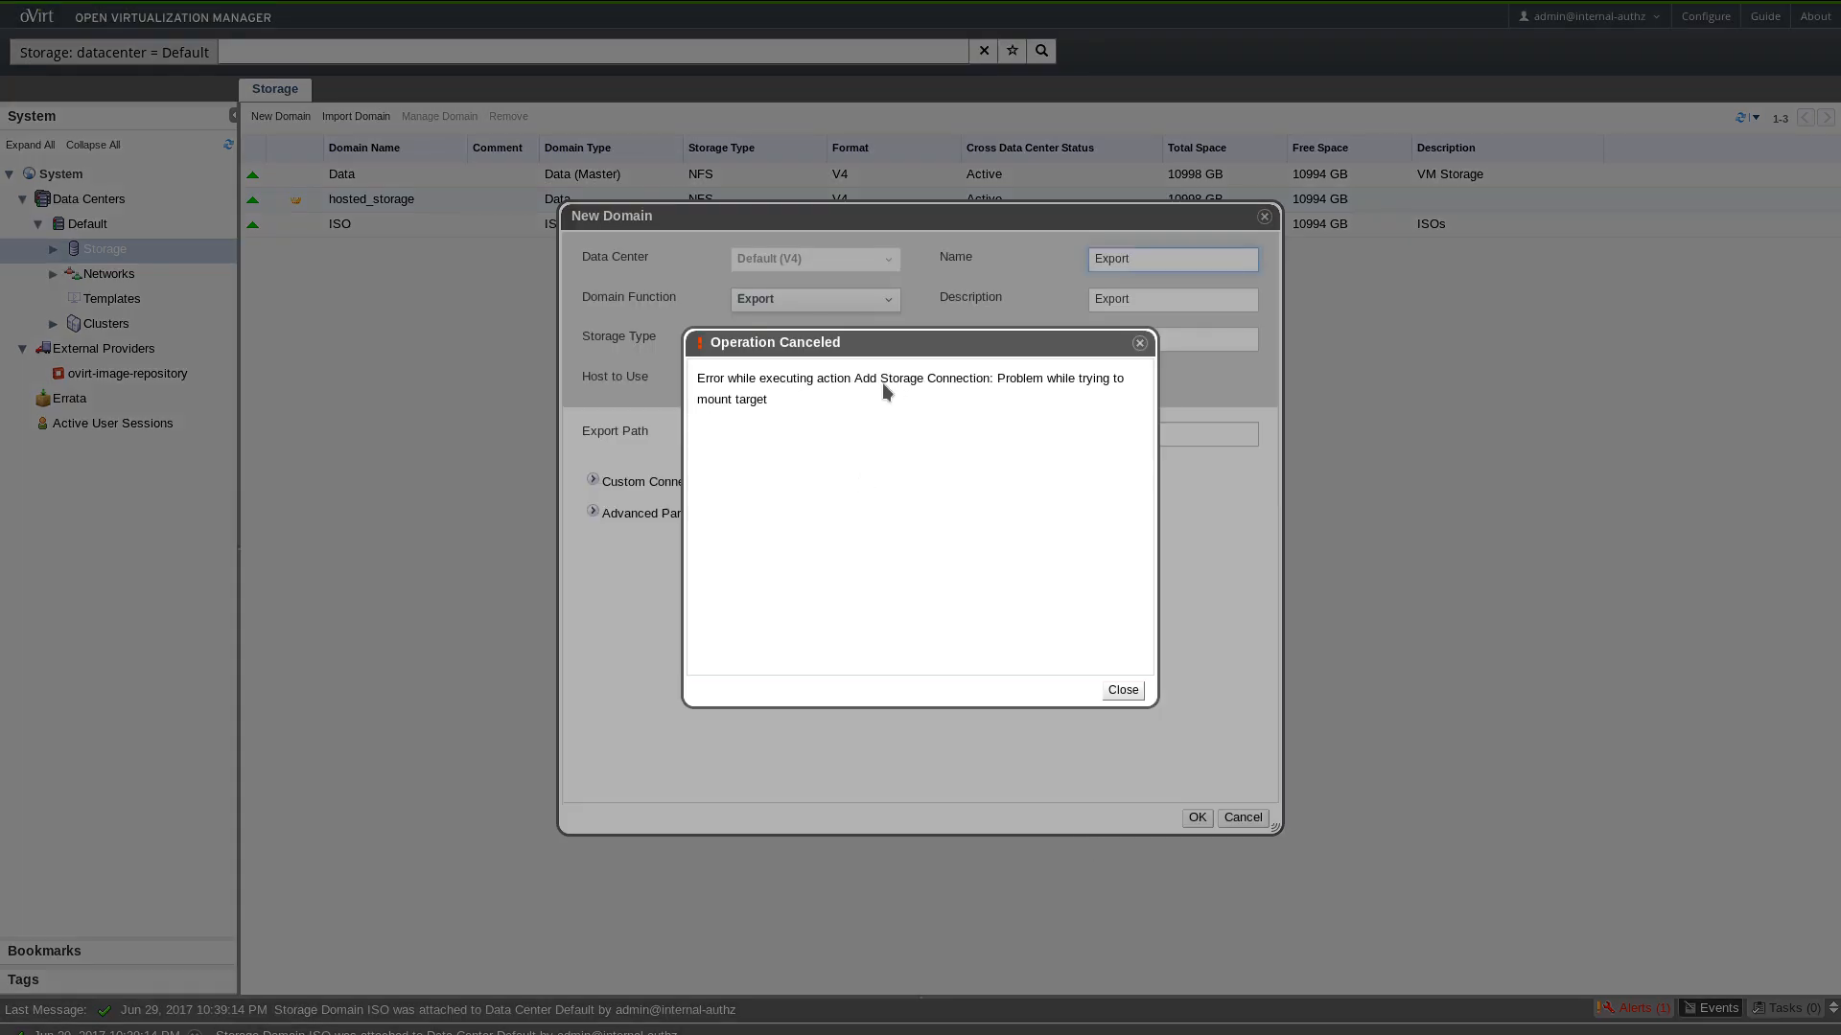
click(1117, 690)
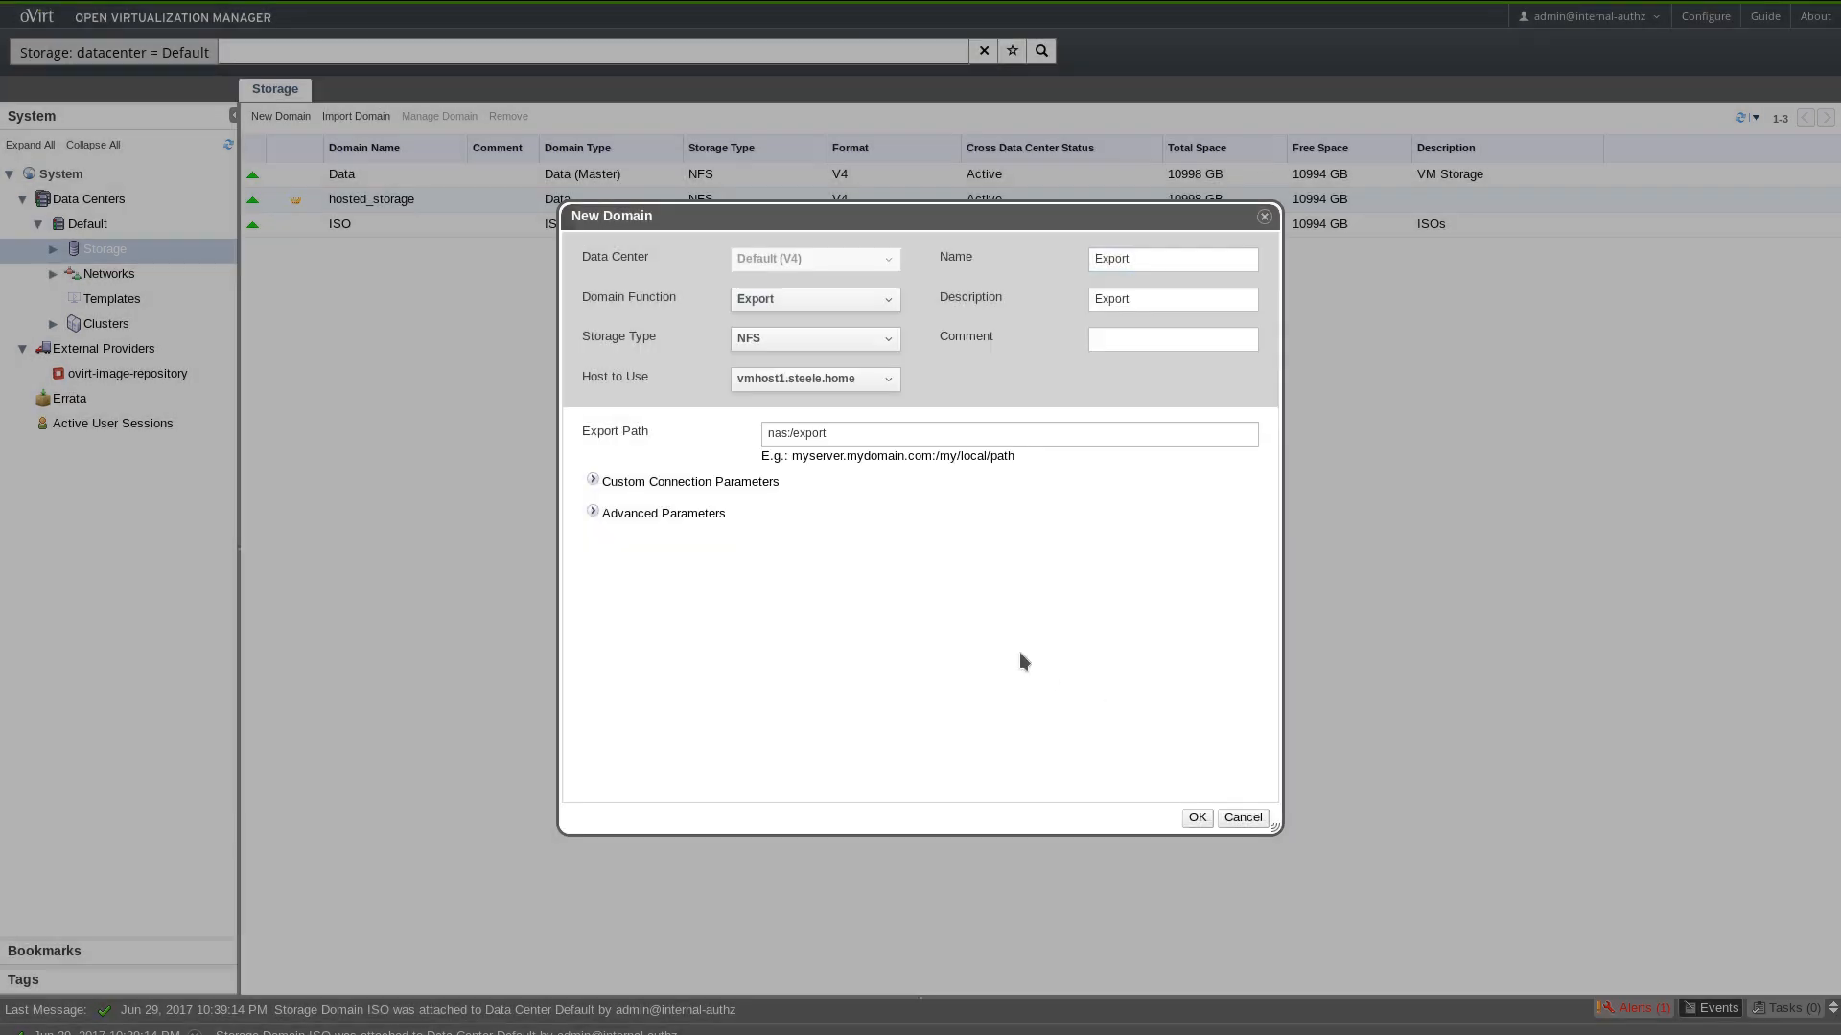
Correct the export path to nas01:/export and create the Export storage domain.
click(793, 432)
key(BackSpace)
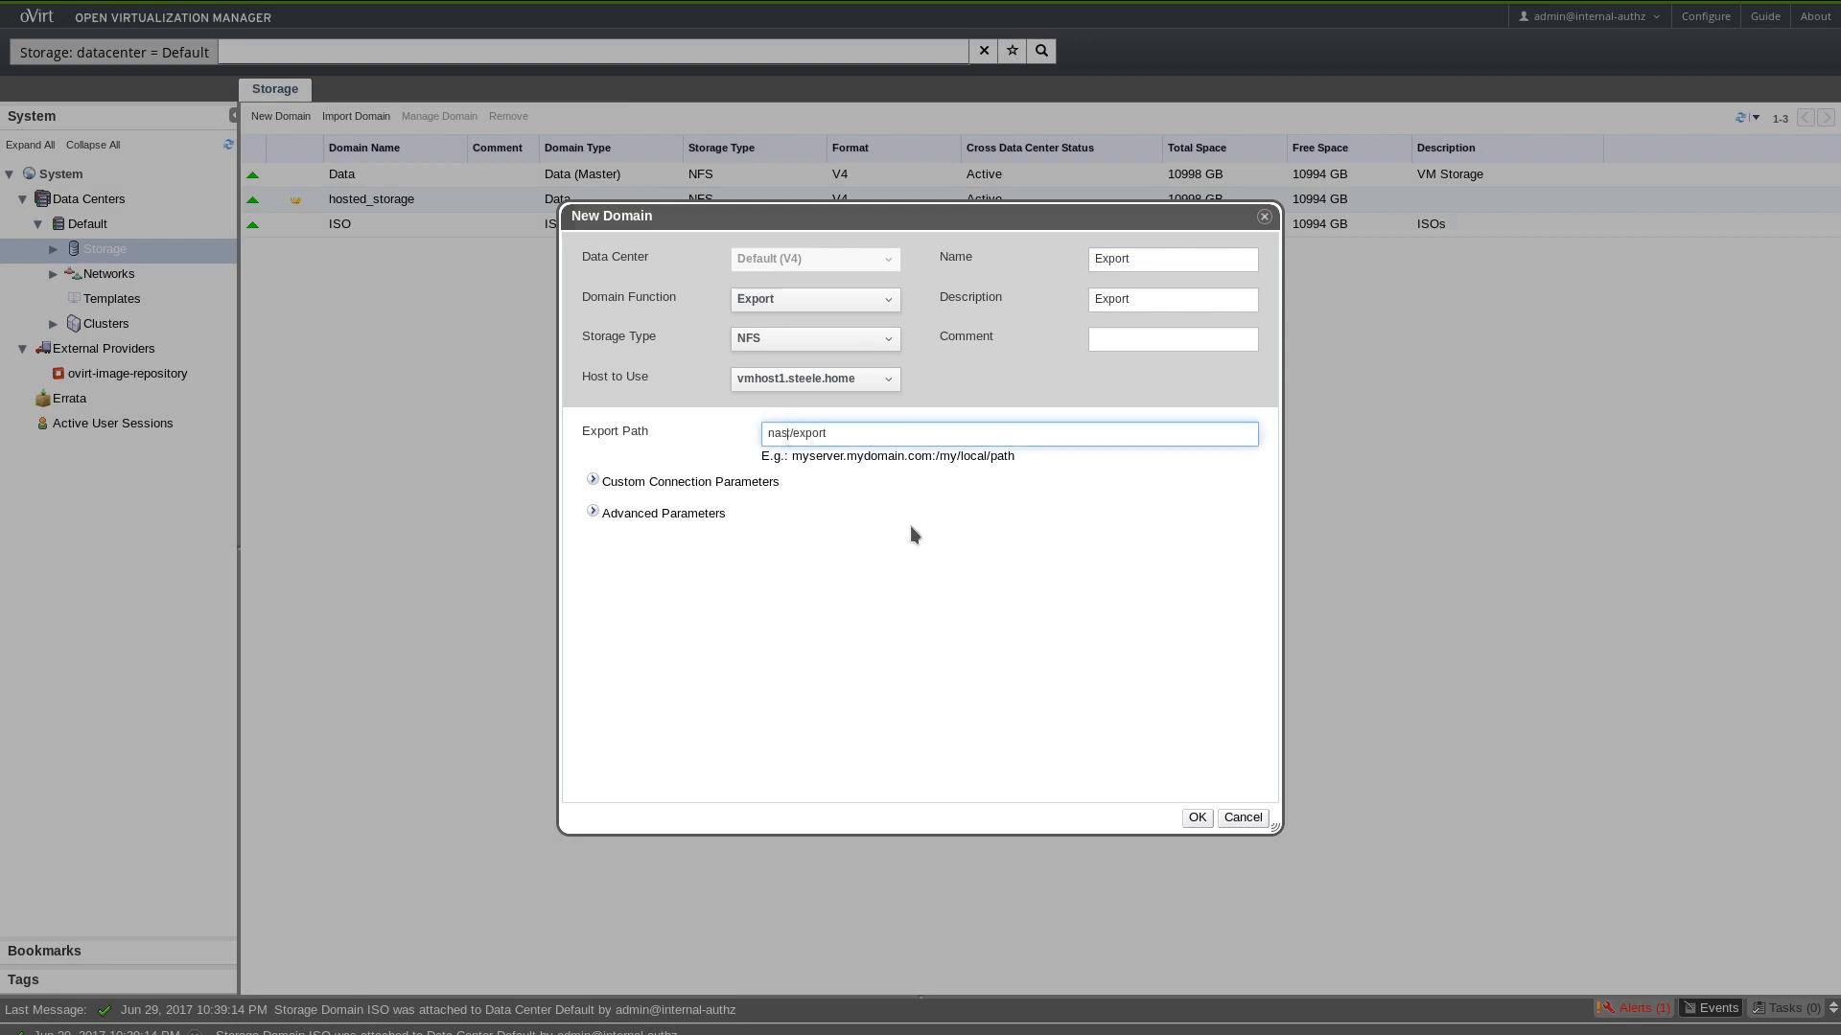
text(01:)
click(1195, 817)
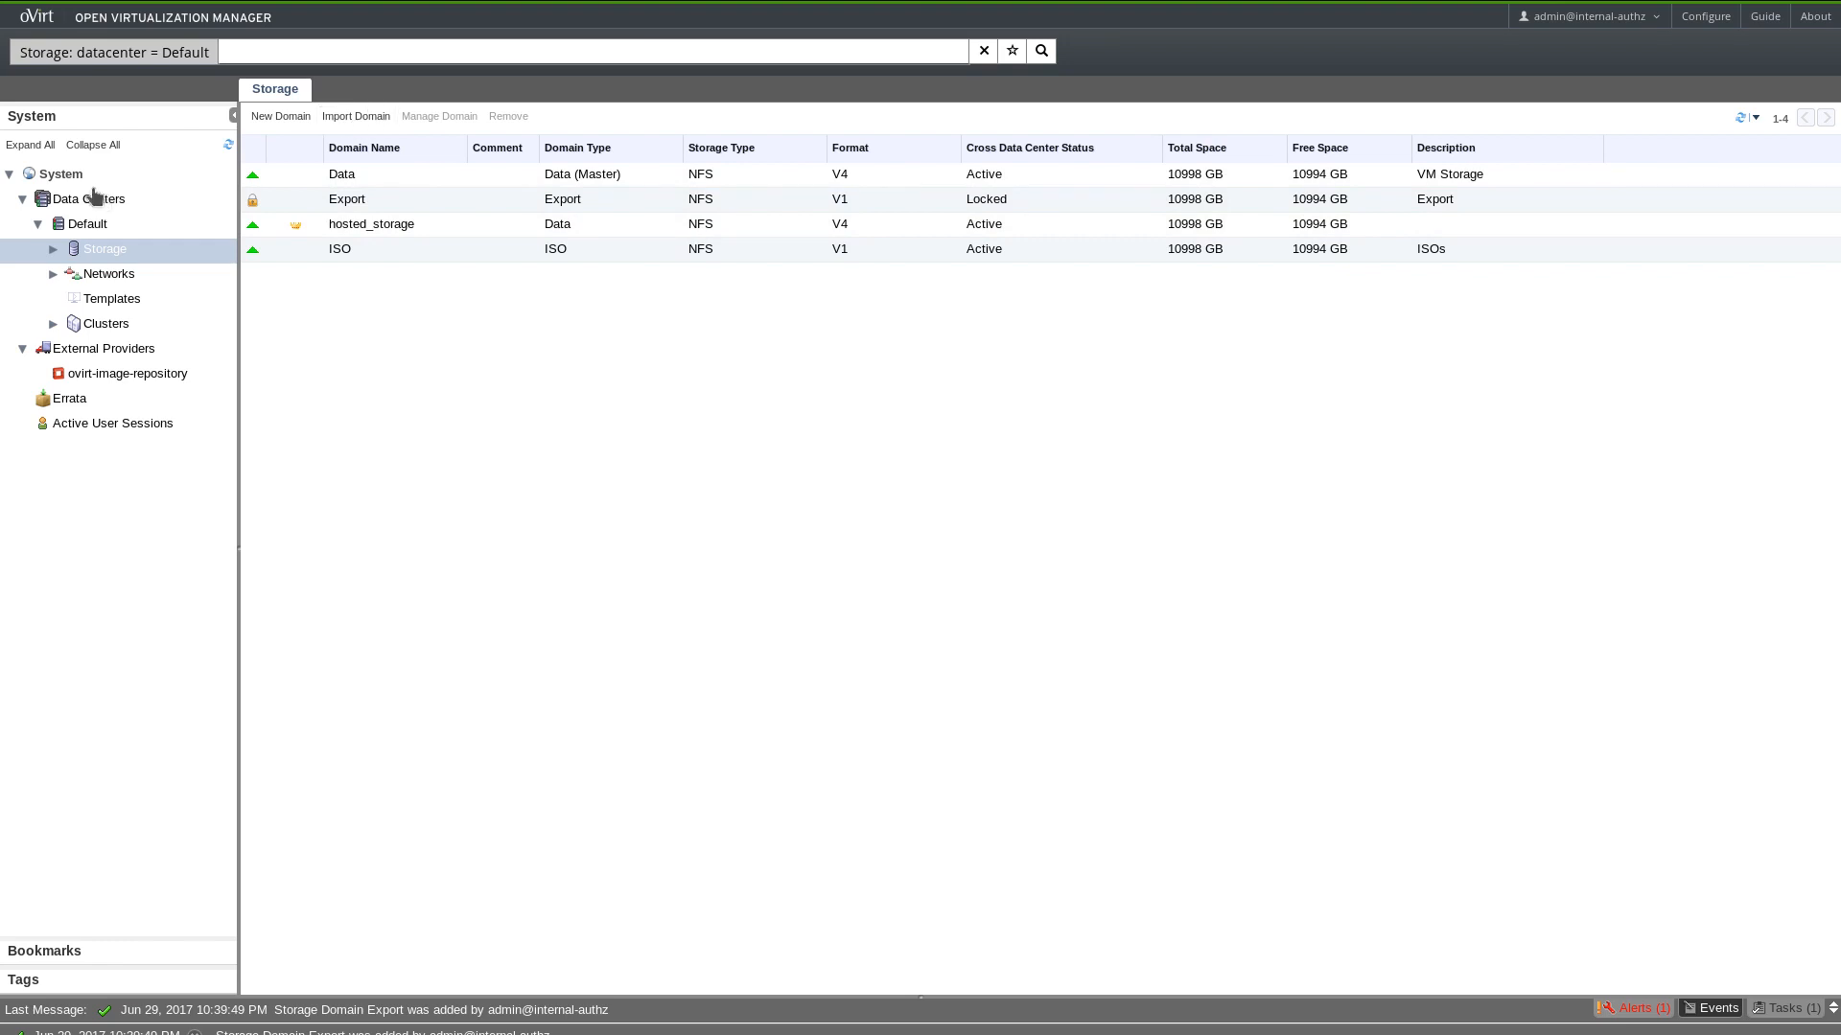
Check the system-wide virtual machine list and view the general details of the HostedEngine virtual machine.
click(63, 175)
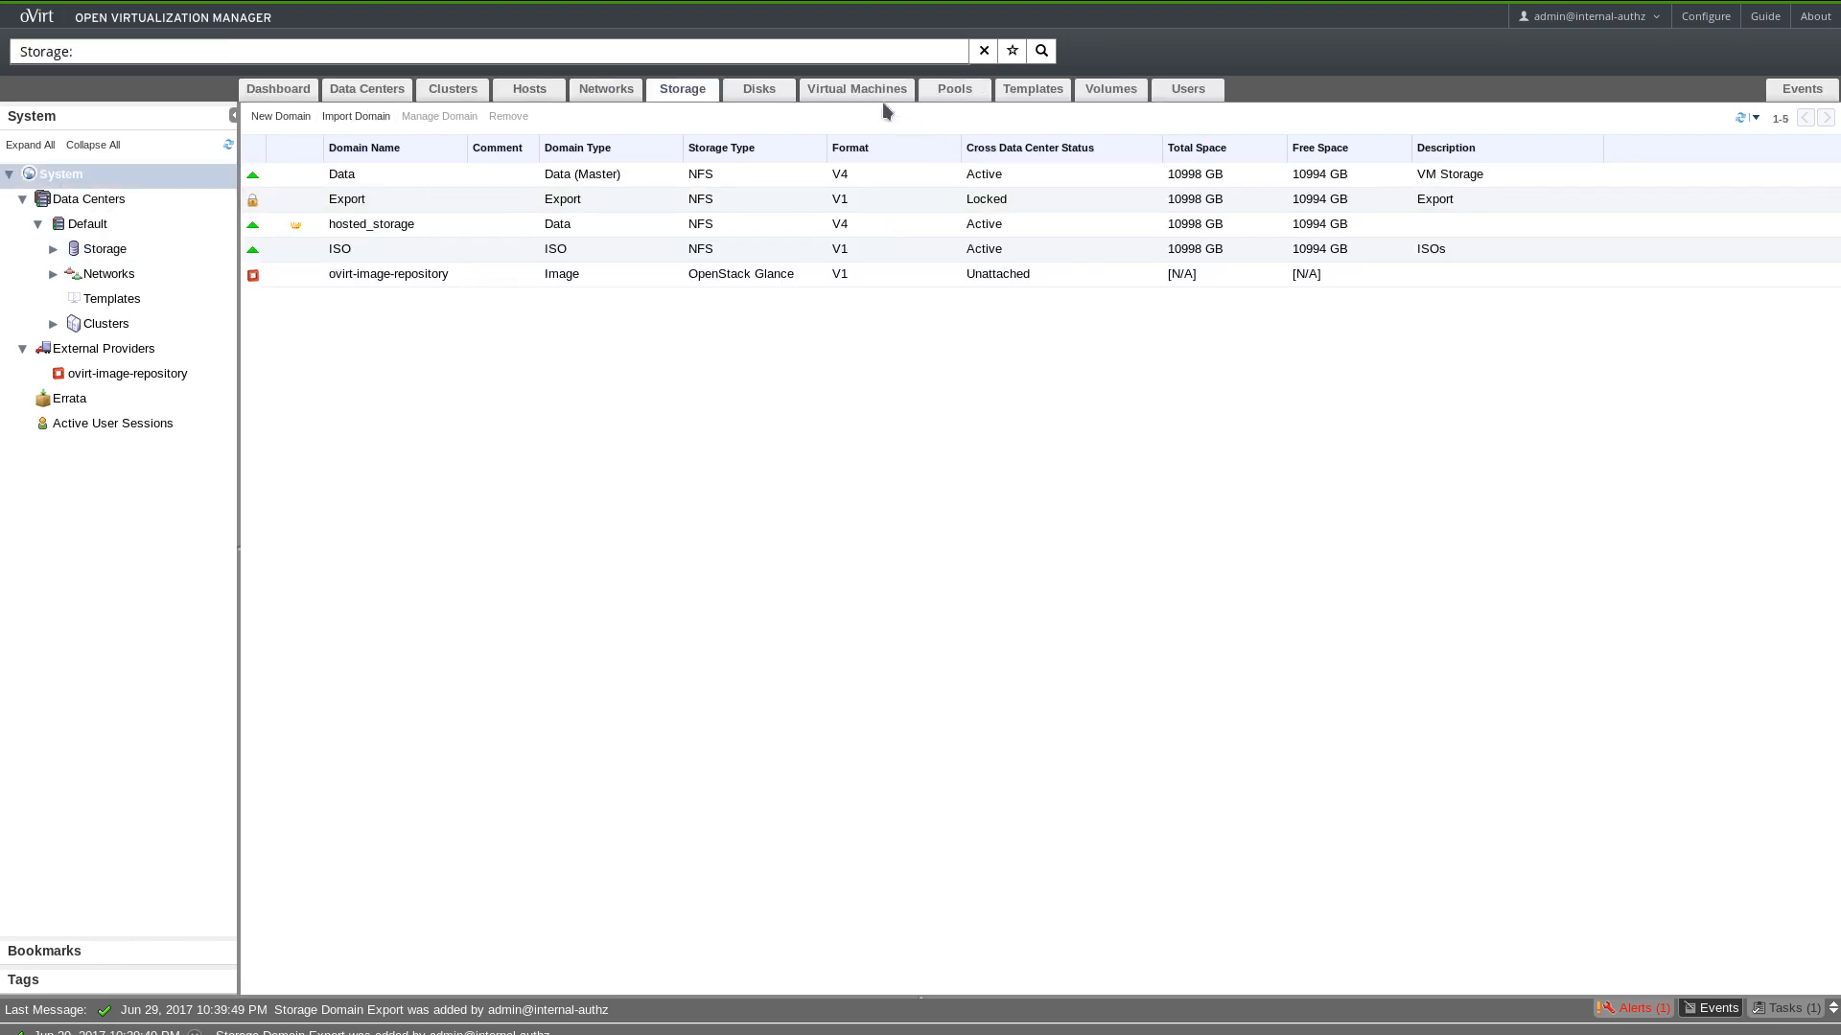
click(856, 97)
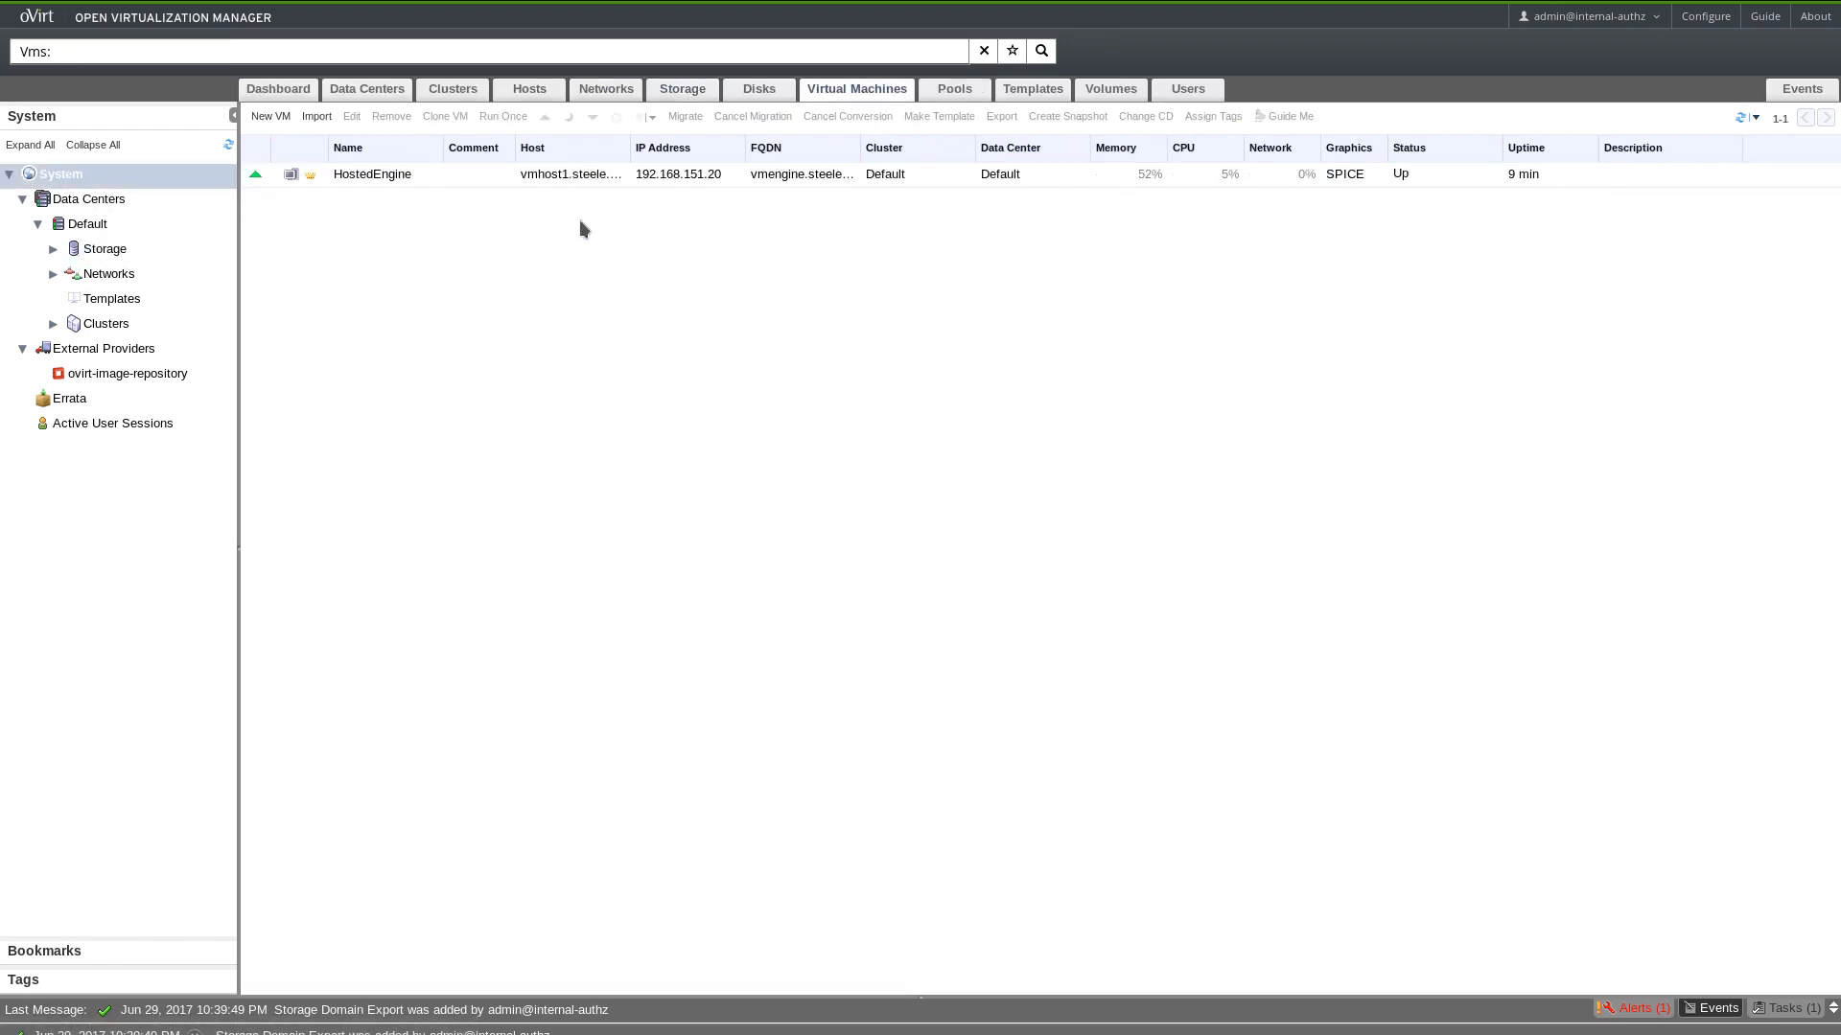
click(925, 182)
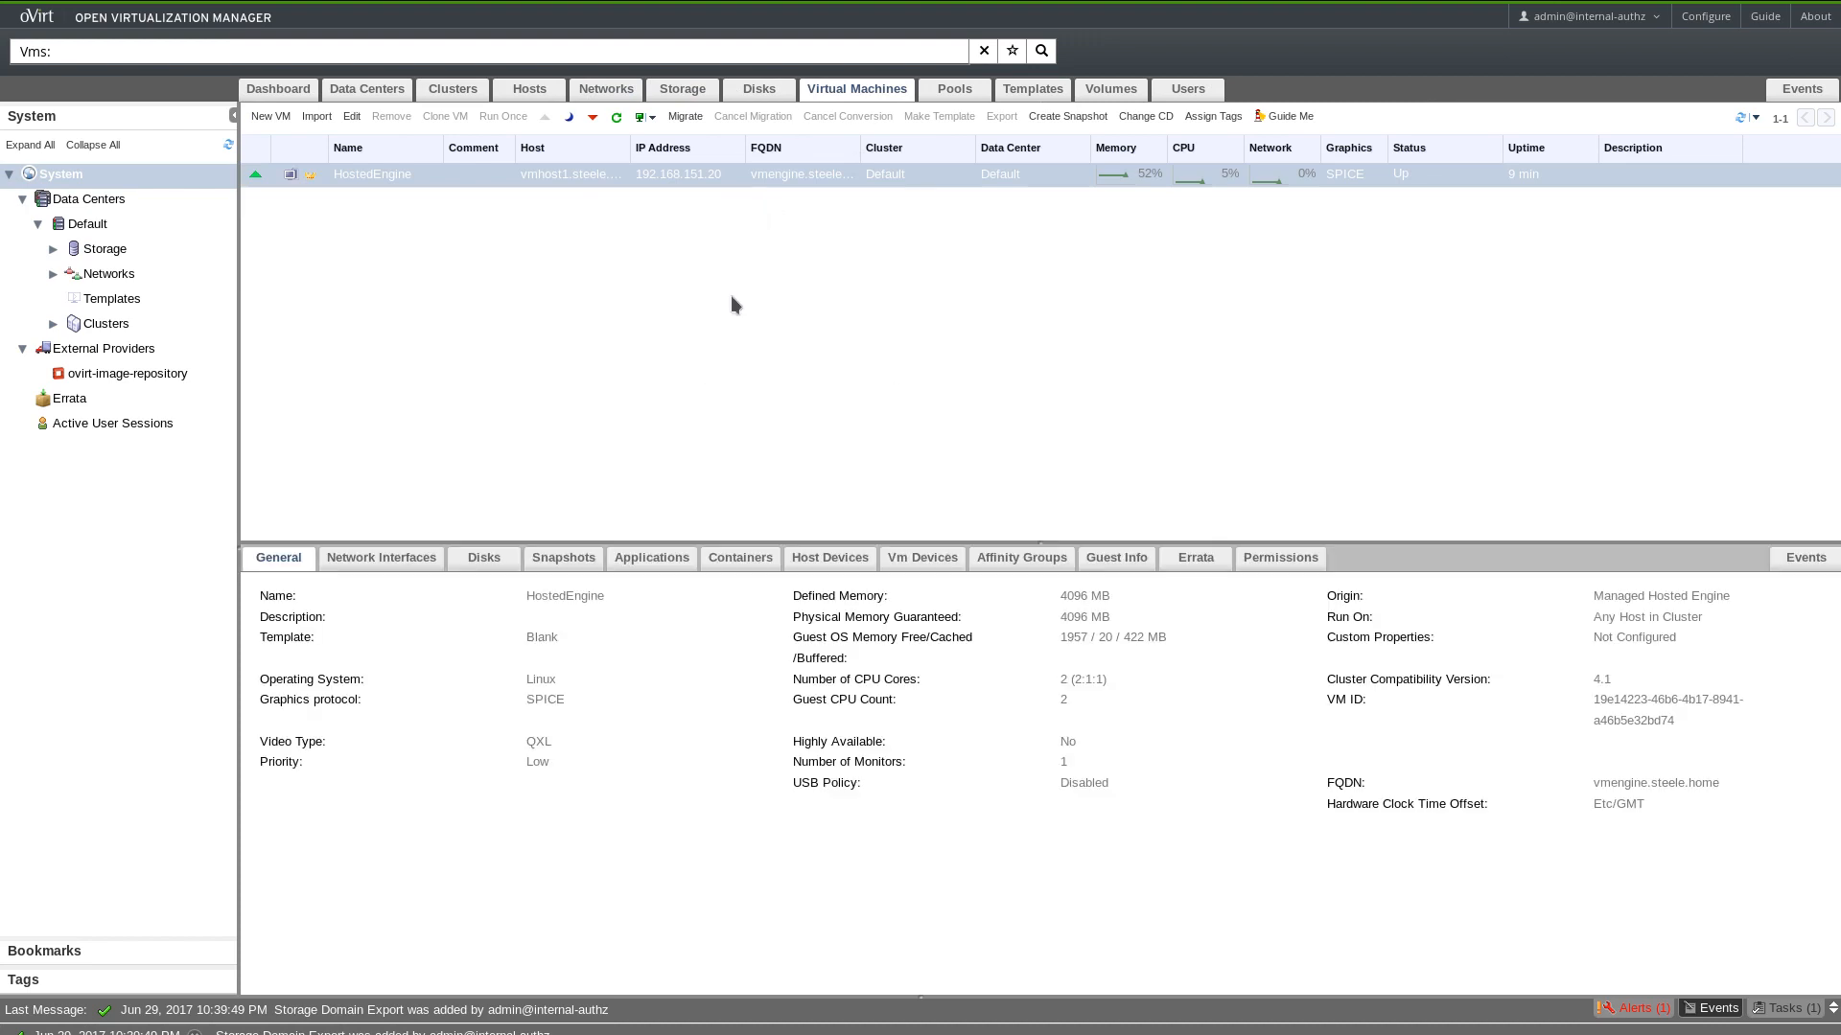